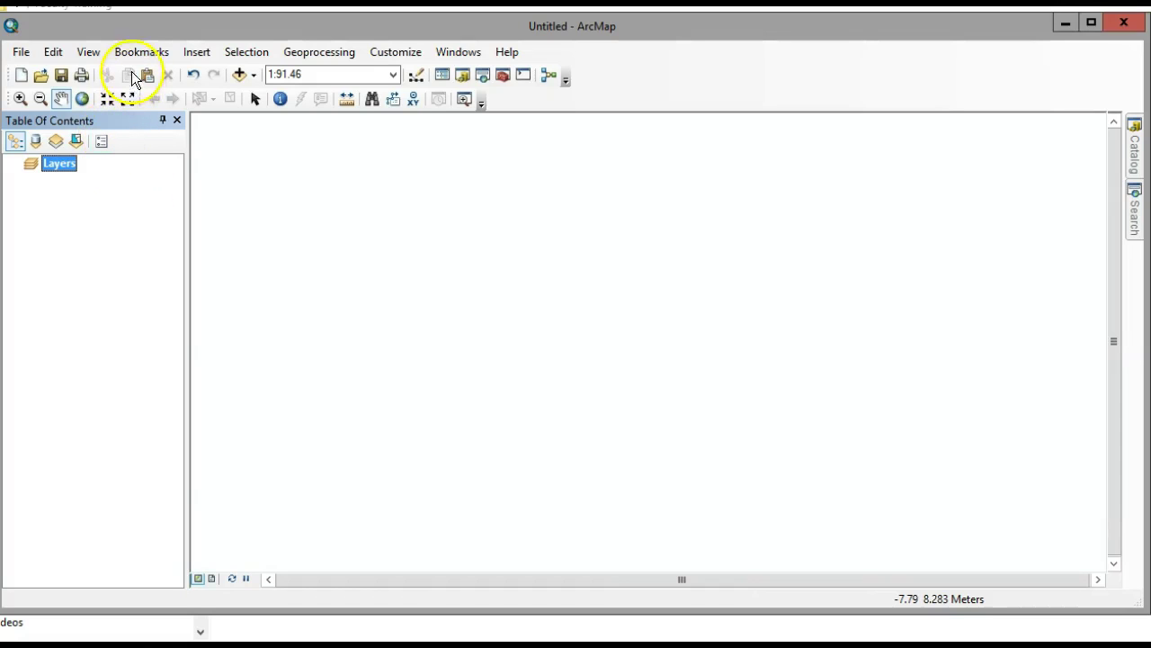
Step: Open the data frame's Coordinate System settings and expand Projected > UTM > NAD 1983
left_click(86, 56)
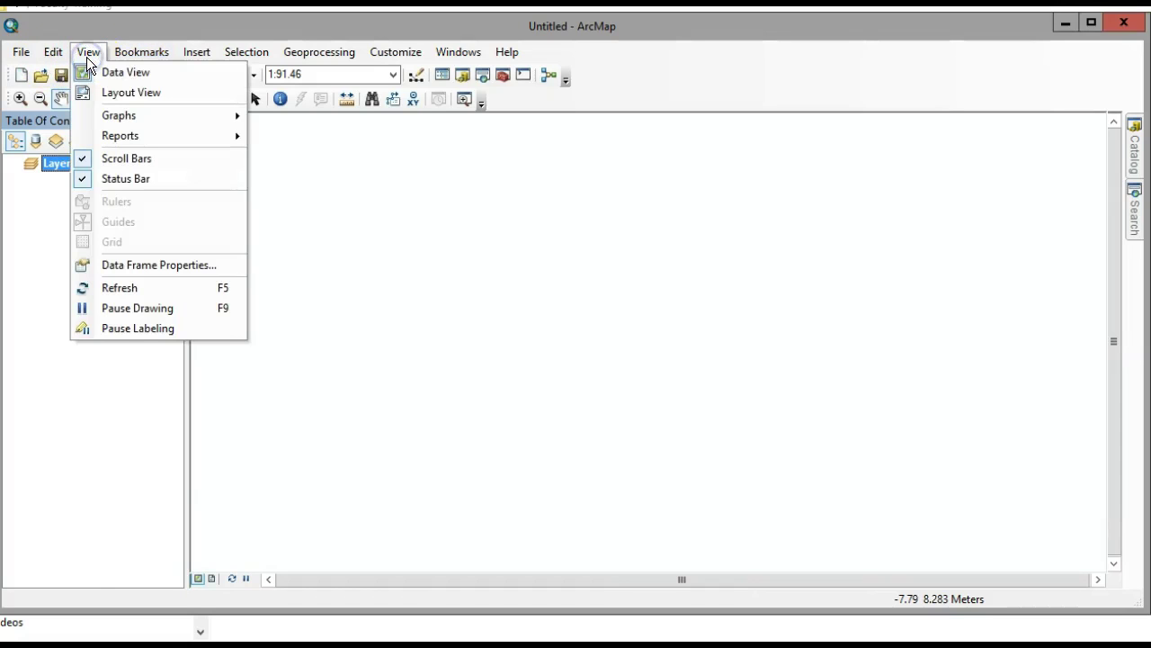
left_click(103, 266)
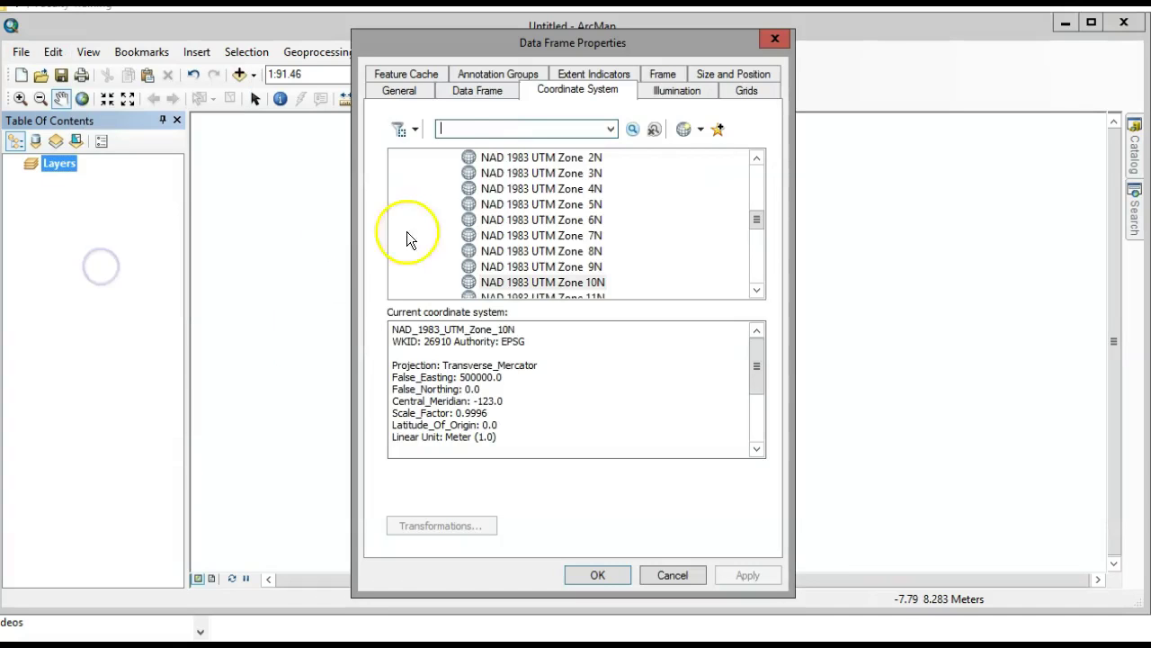
left_click_drag(757, 219, 756, 167)
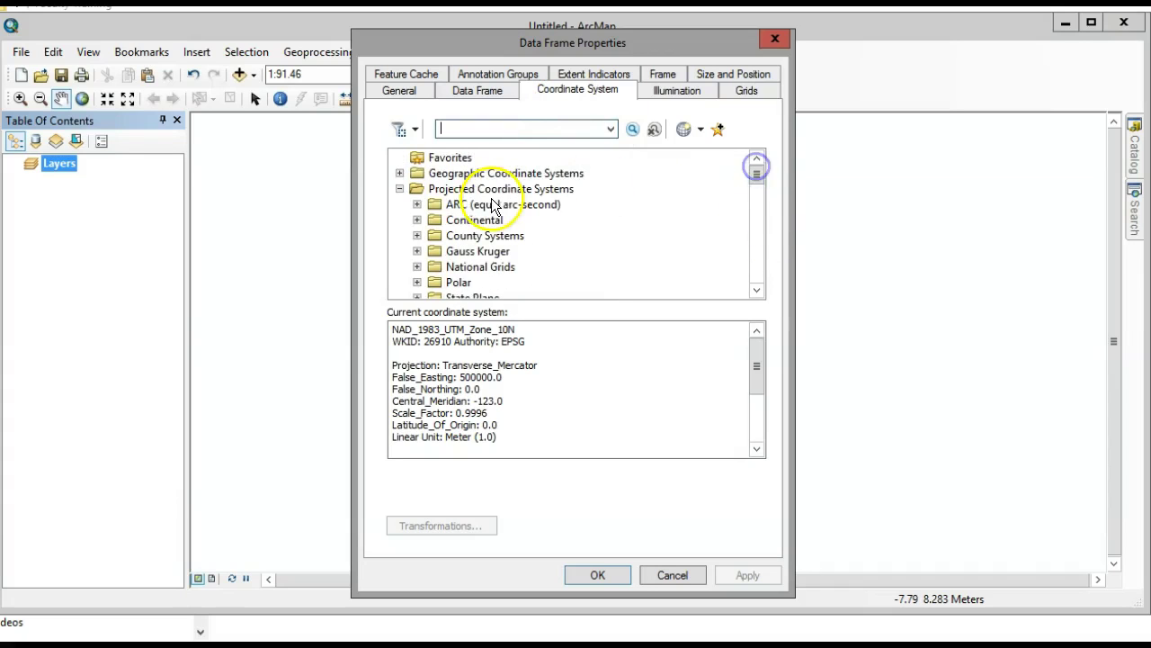
left_click(399, 189)
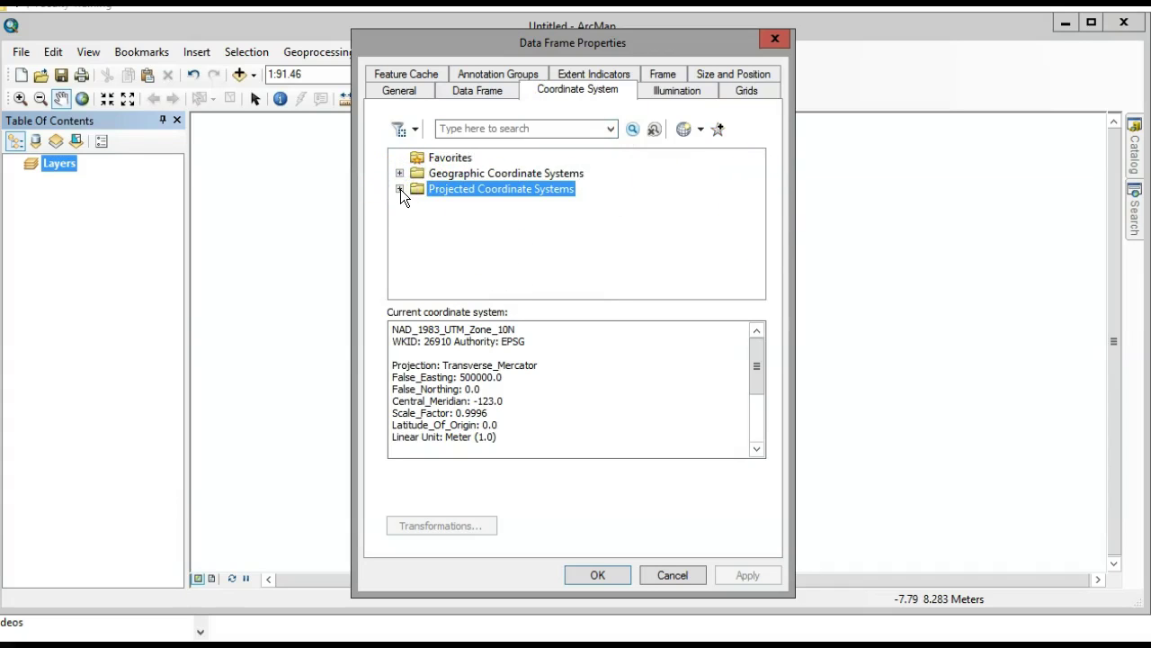
left_click(400, 189)
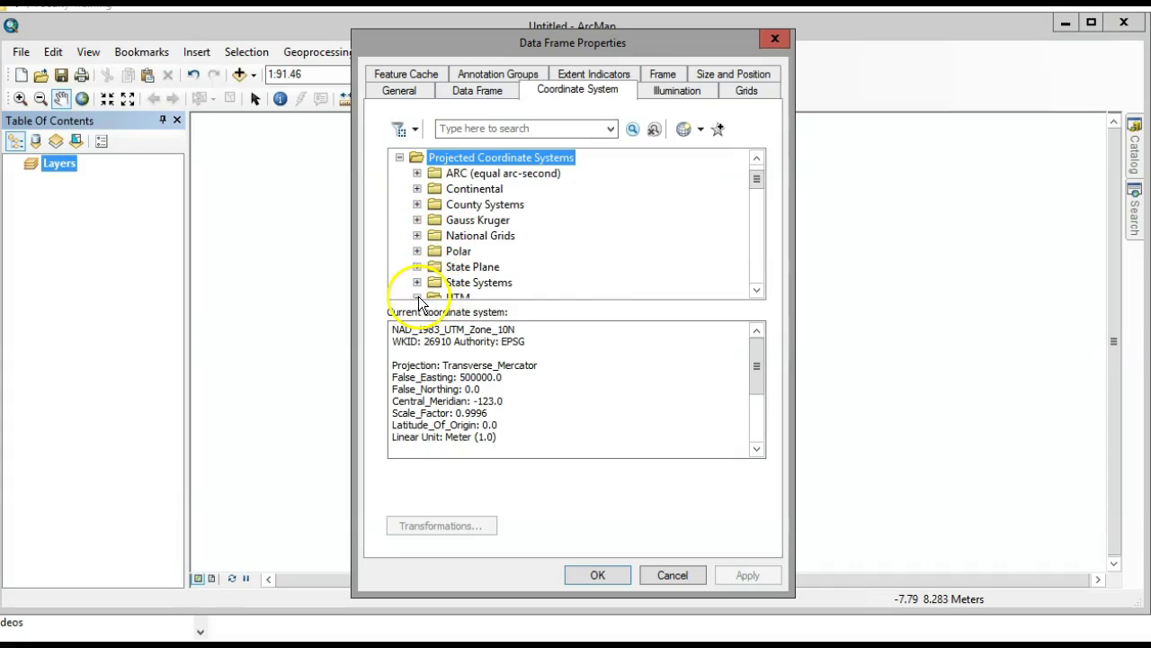
scroll(417, 297, "down", 1)
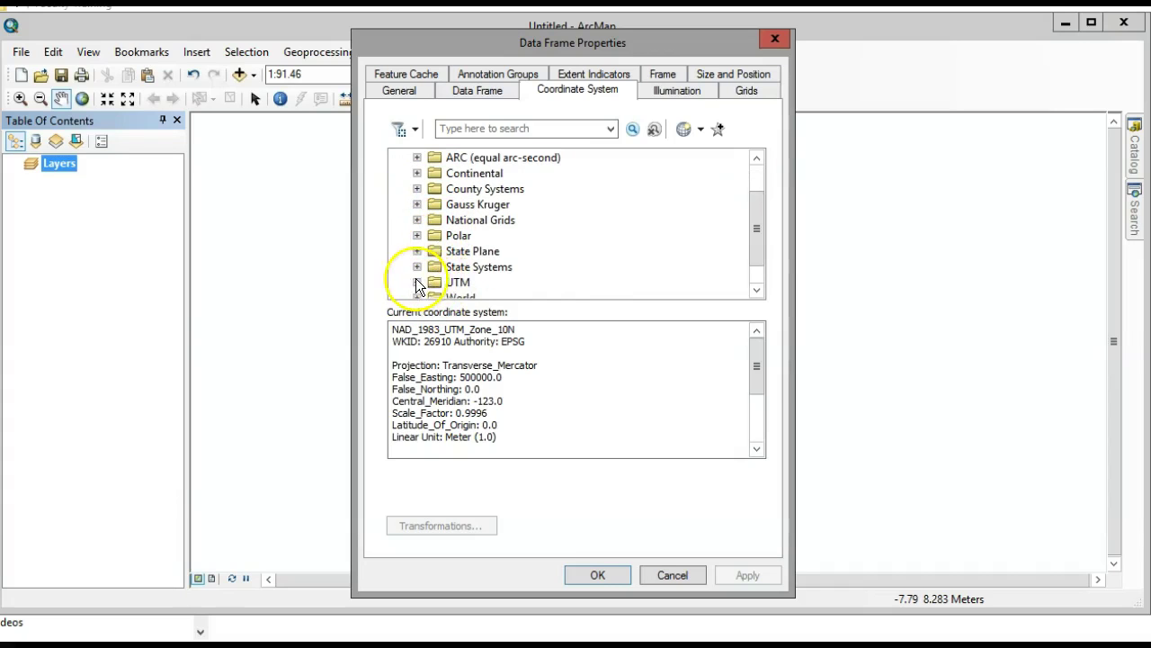
left_click(417, 282)
left_click(434, 281)
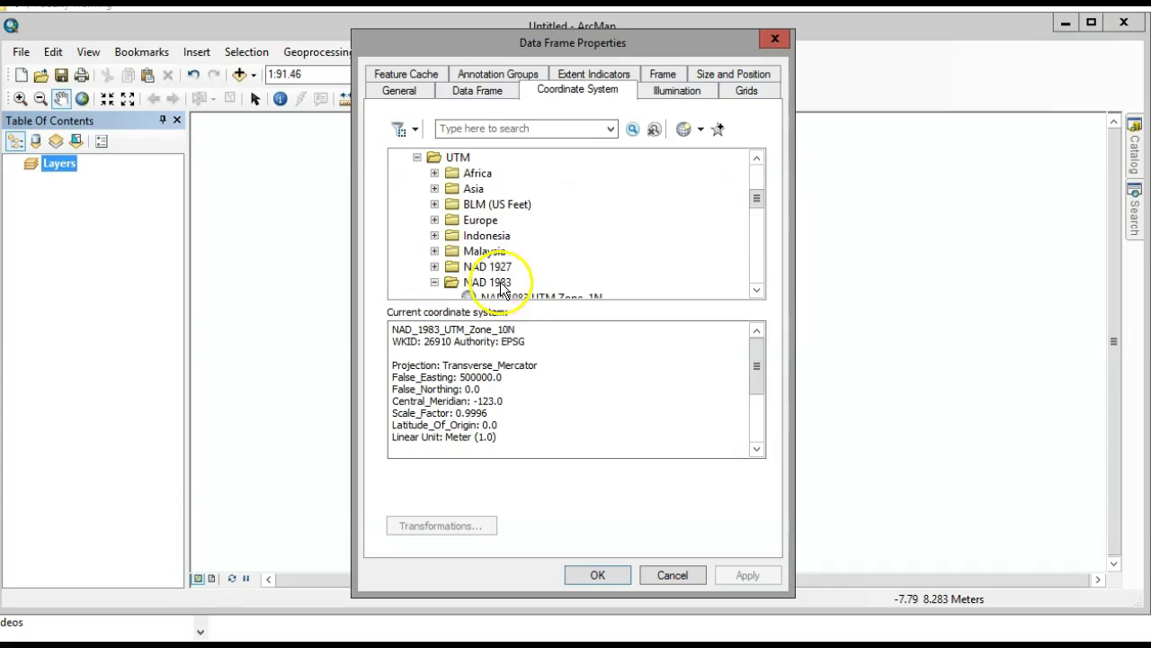
Step: Select NAD 1983 UTM Zone 10N, apply it, and close Data Frame Properties
left_click(757, 291)
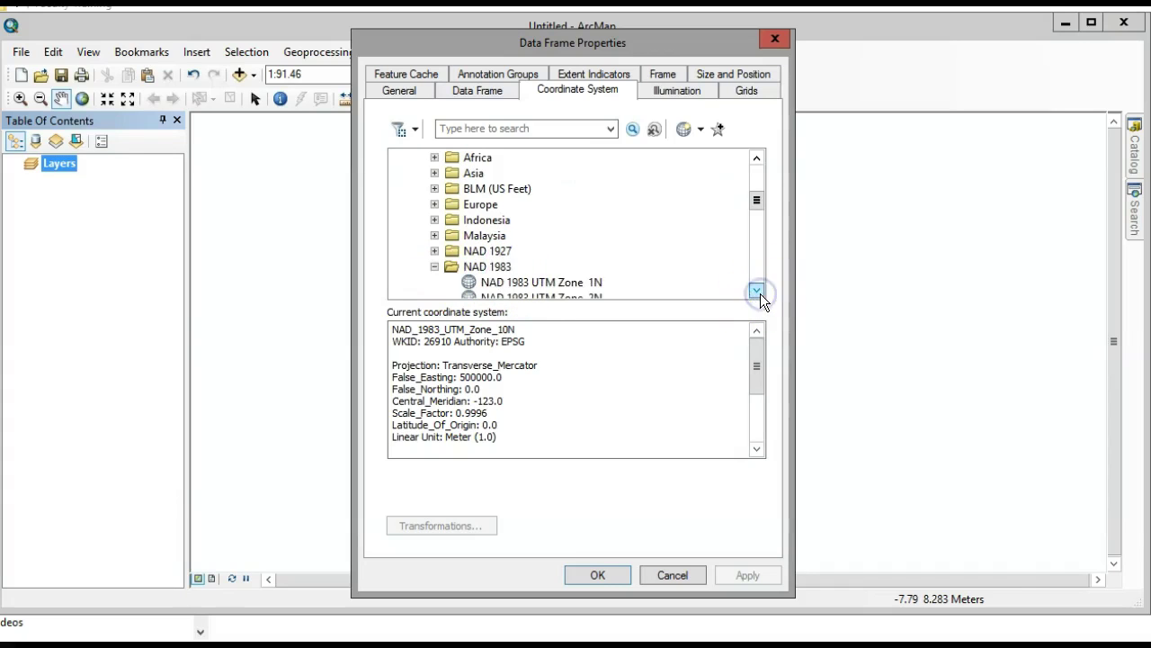
left_click(756, 291)
left_click(757, 290)
left_click(757, 290)
left_click(756, 291)
left_click(756, 290)
left_click(756, 290)
left_click(756, 291)
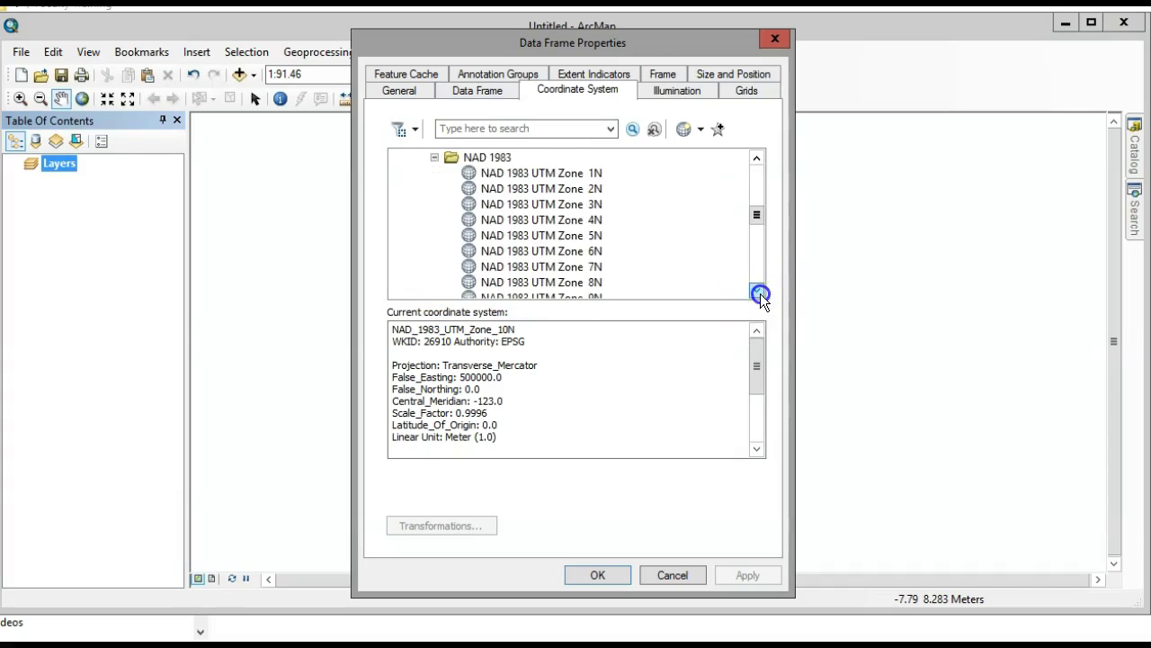
left_click(756, 290)
left_click(603, 283)
left_click(748, 575)
left_click(602, 575)
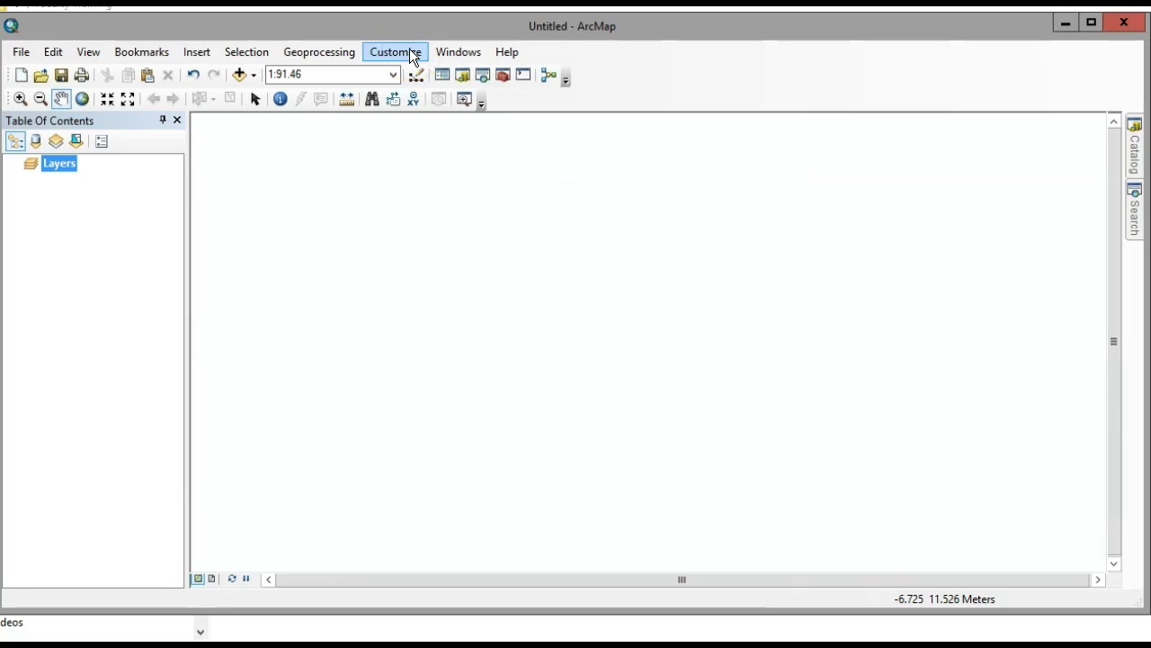
Step: Launch PDF To TIFF from ArcToolbox's Conversion Tools > From PDF
left_click(291, 65)
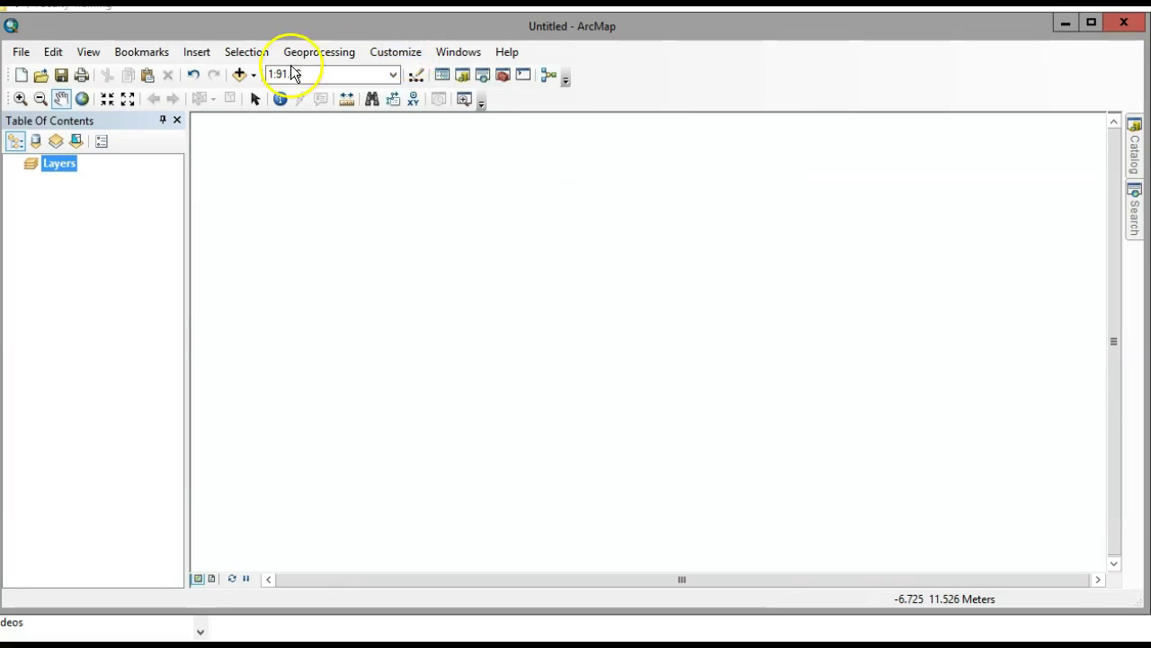
left_click(502, 76)
left_click_drag(468, 44, 635, 51)
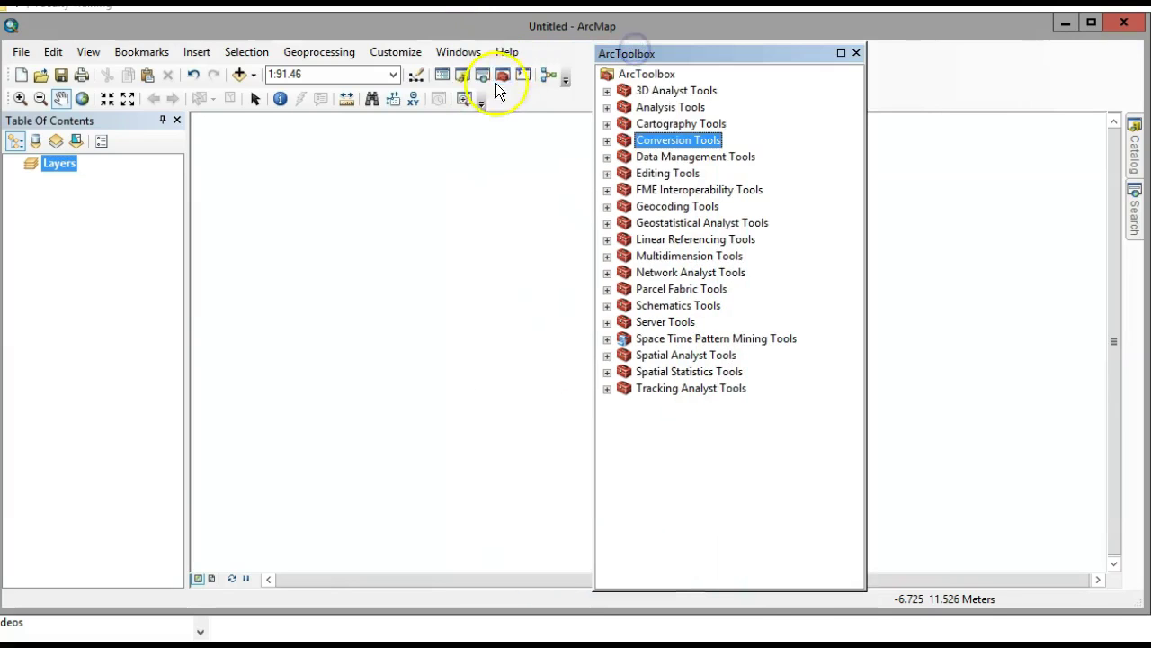
left_click(608, 141)
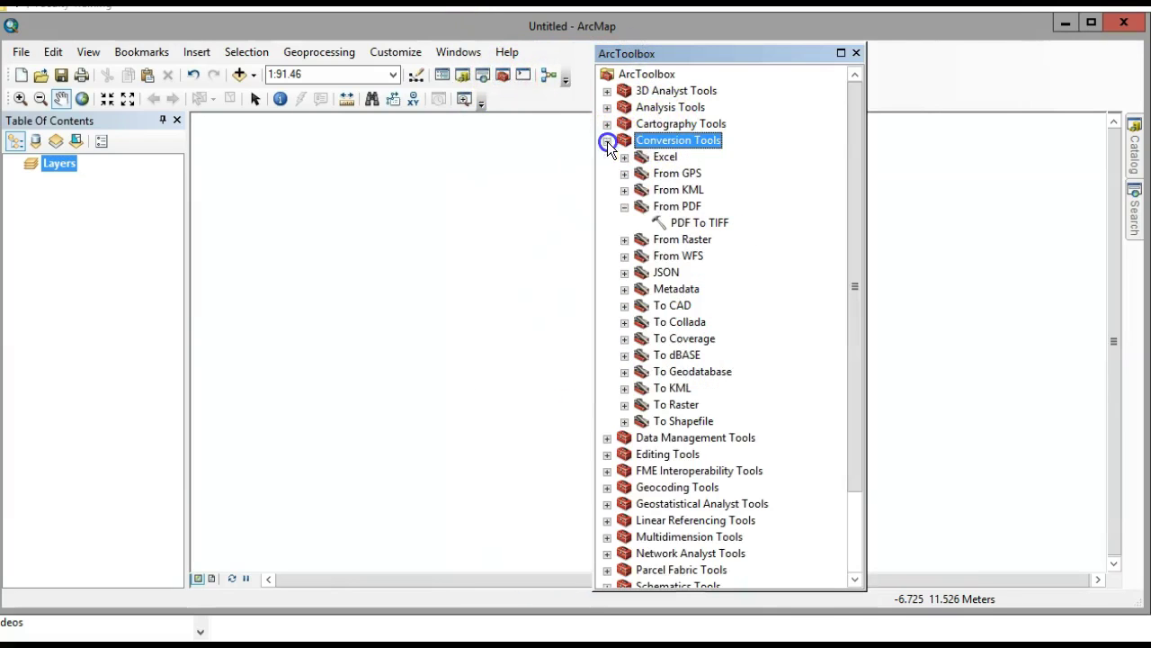
left_click(700, 223)
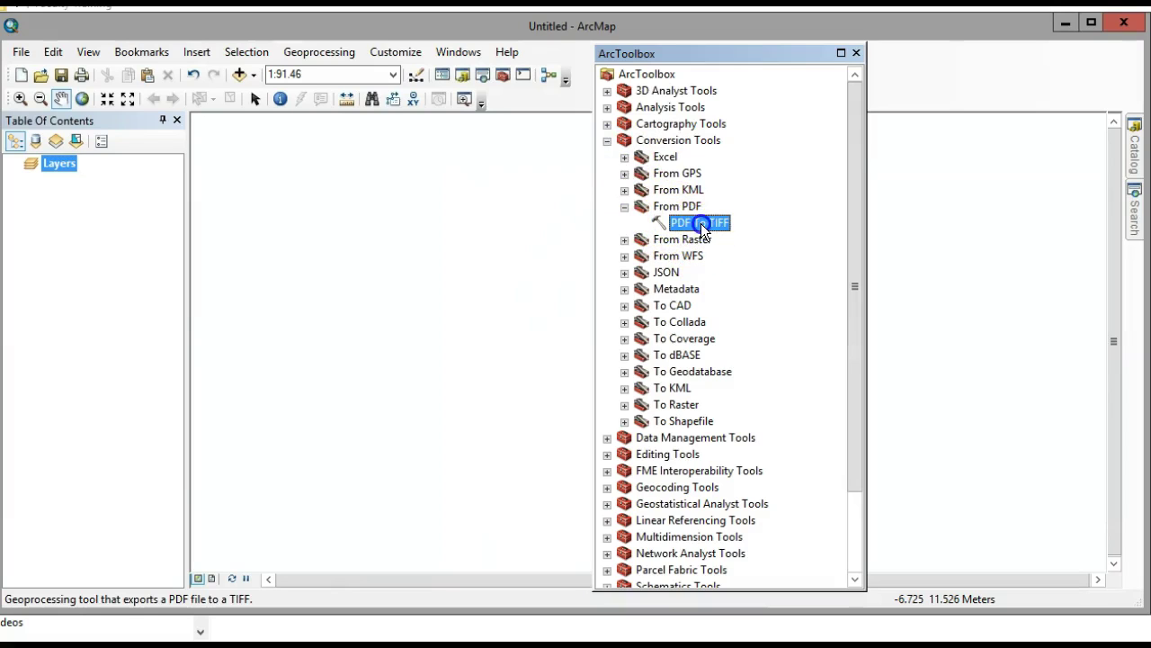
double_click(701, 223)
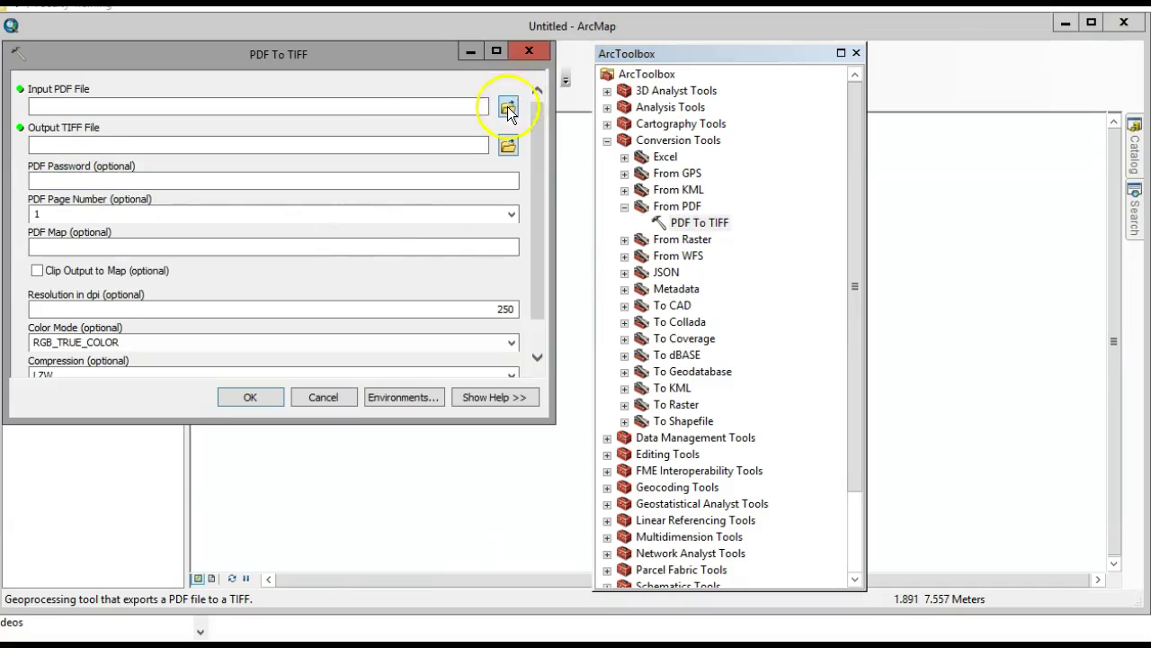
Step: Set the input PDF to Phase 7 Aerial image.pdf
left_click(509, 109)
left_click_drag(514, 141, 525, 319)
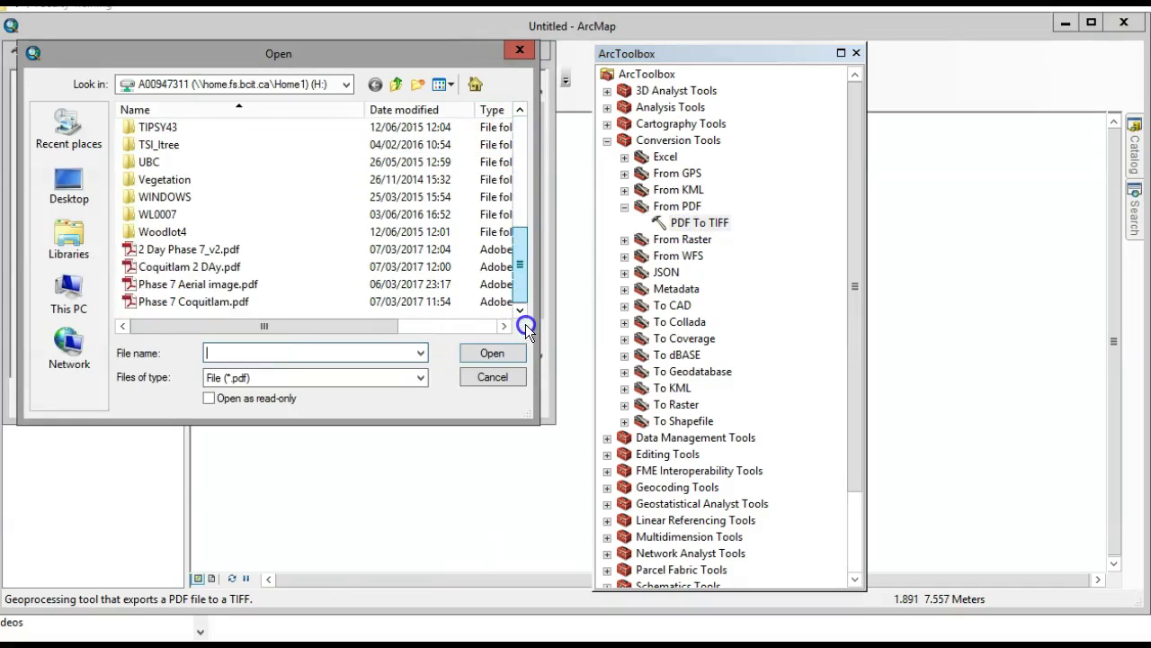
left_click(198, 283)
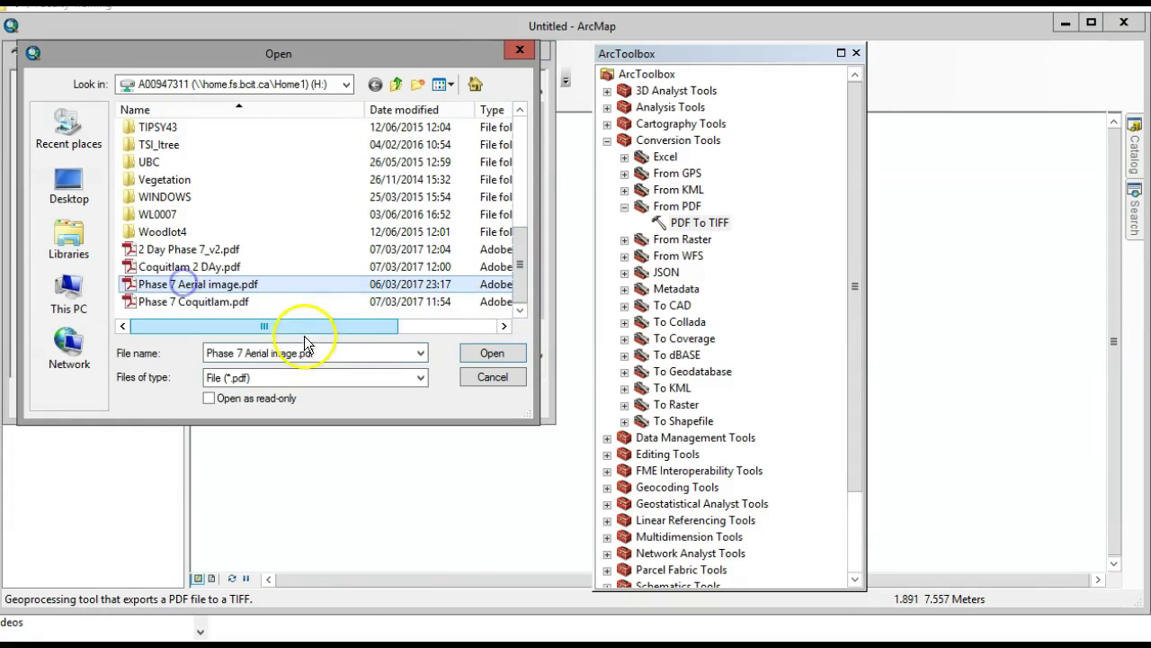
left_click(501, 352)
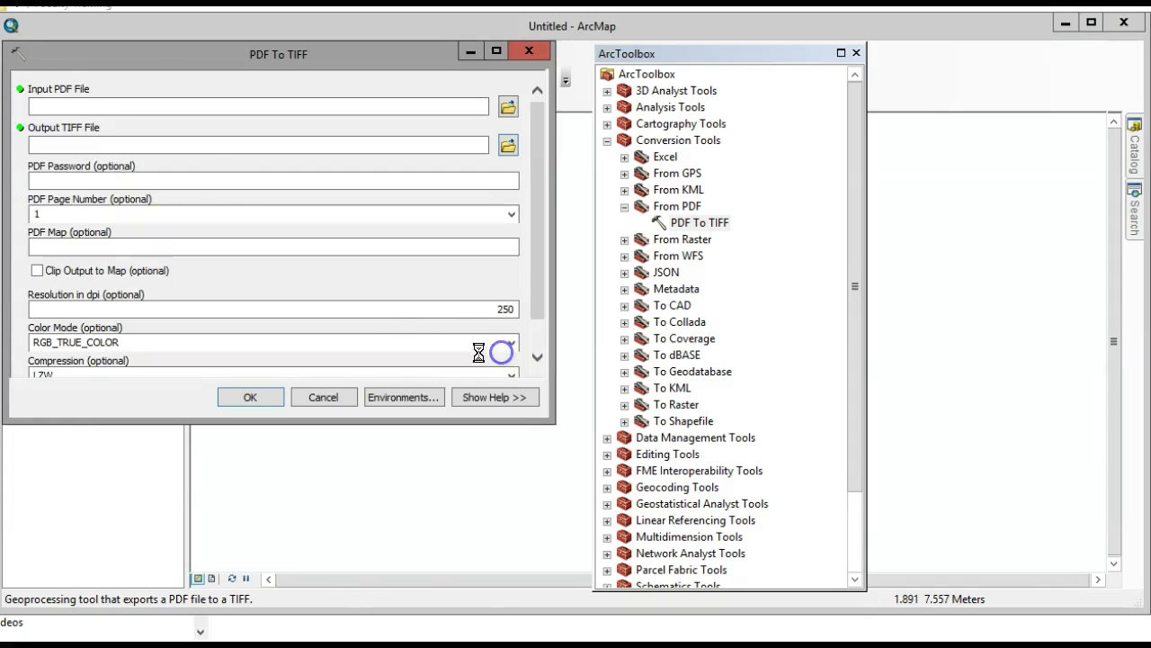
Step: Set the output to Phase7Aerial.tif on the H: drive and run the conversion
left_click(508, 145)
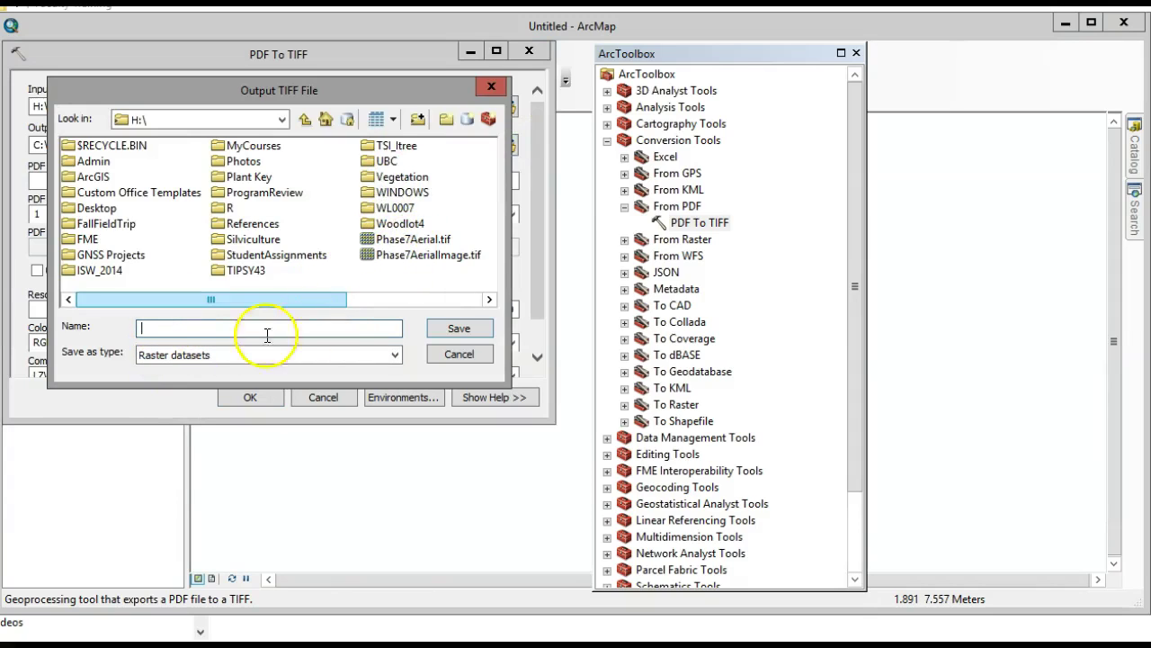
type("Phase 7 Aerial")
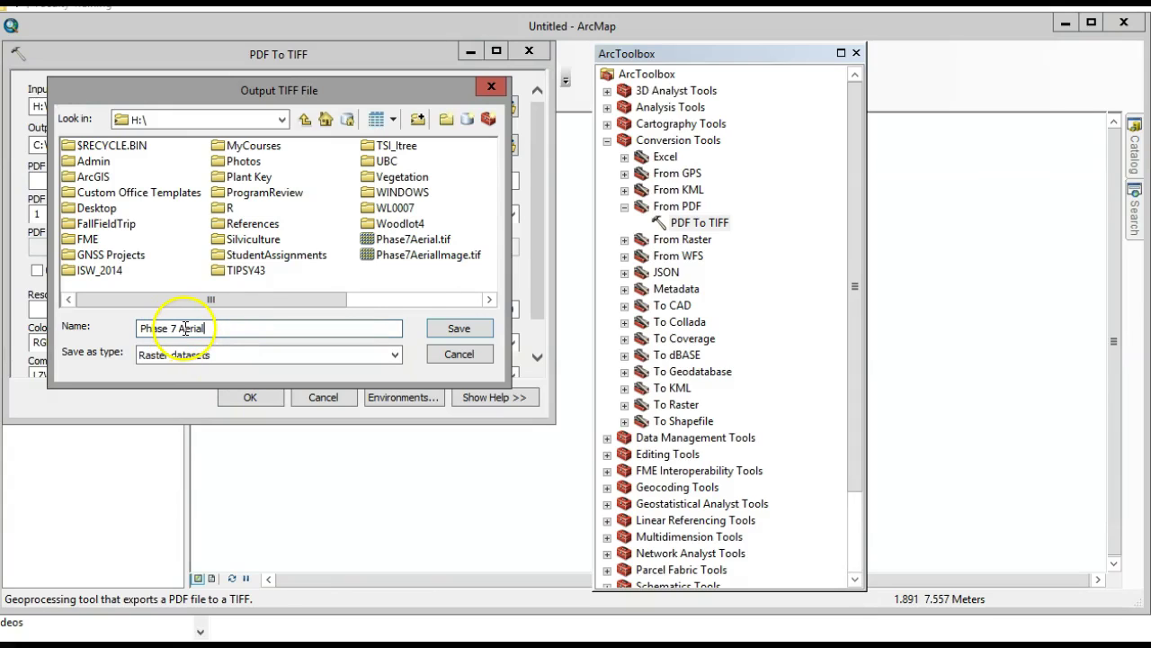
left_click(179, 328)
key("BackSpace")
key("Left")
key("BackSpace")
left_click(454, 329)
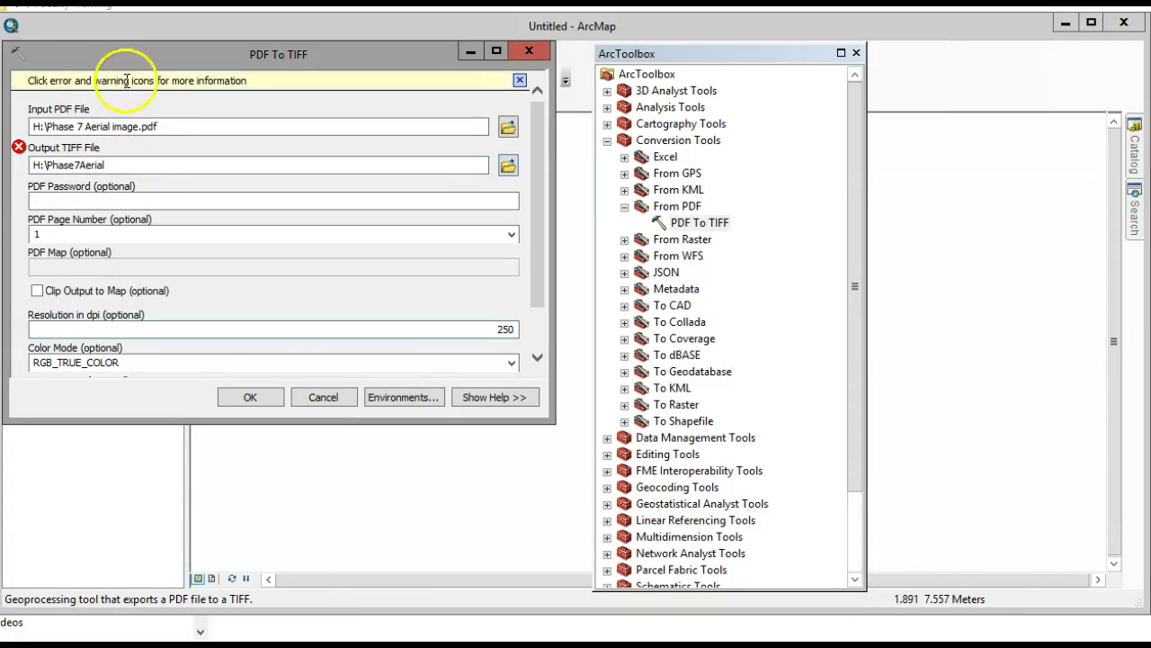
left_click(135, 165)
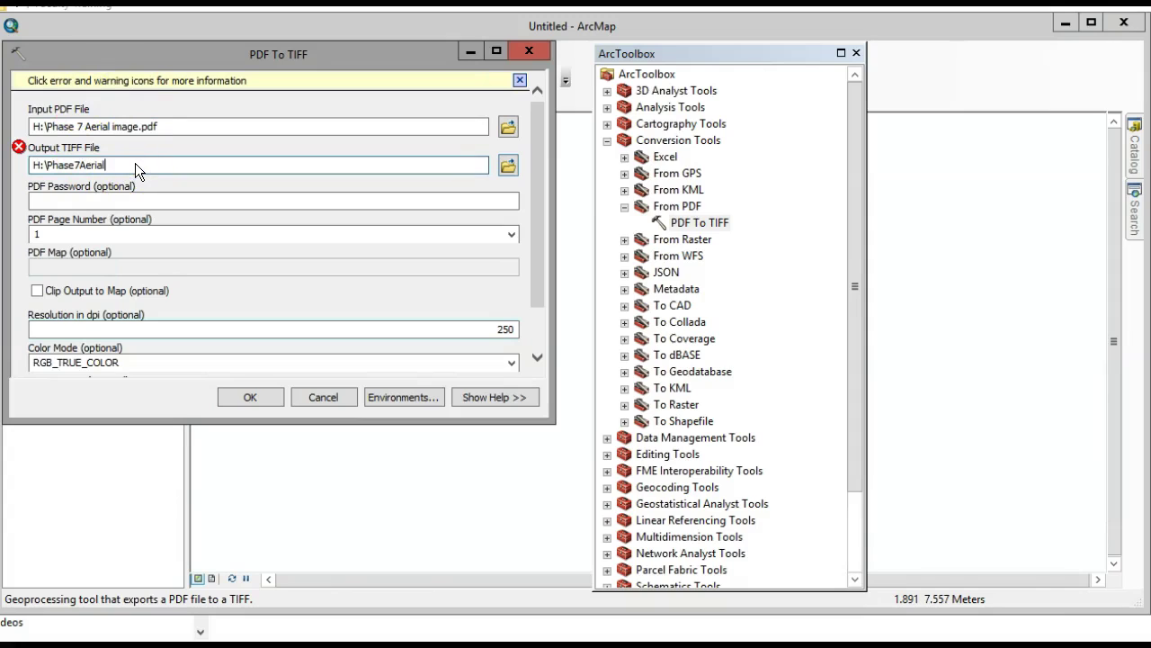
type(".tif")
left_click(259, 400)
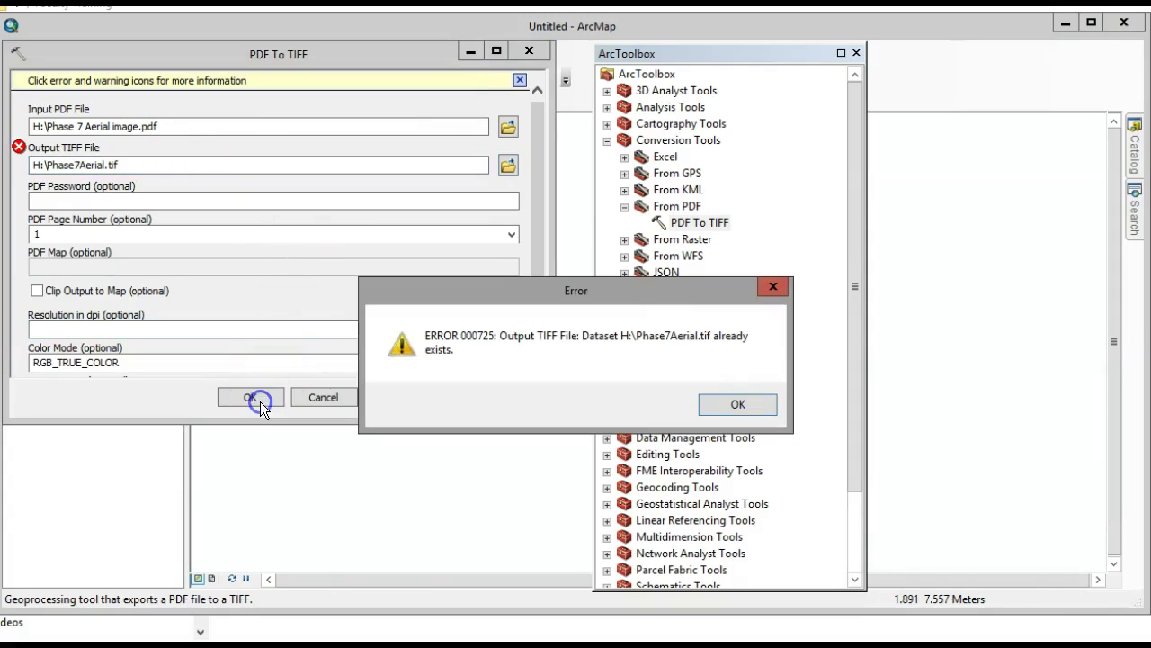
Step: After the already-exists error, rename the output to Phase7AerialV2.tif and rerun
left_click(740, 405)
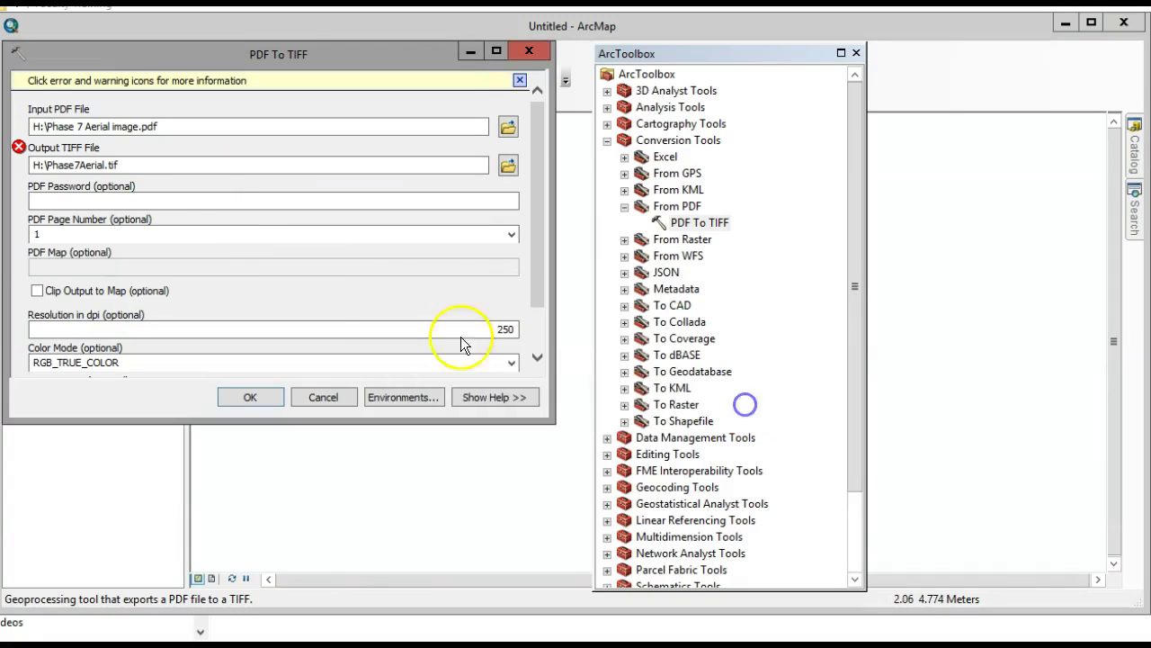
left_click(104, 162)
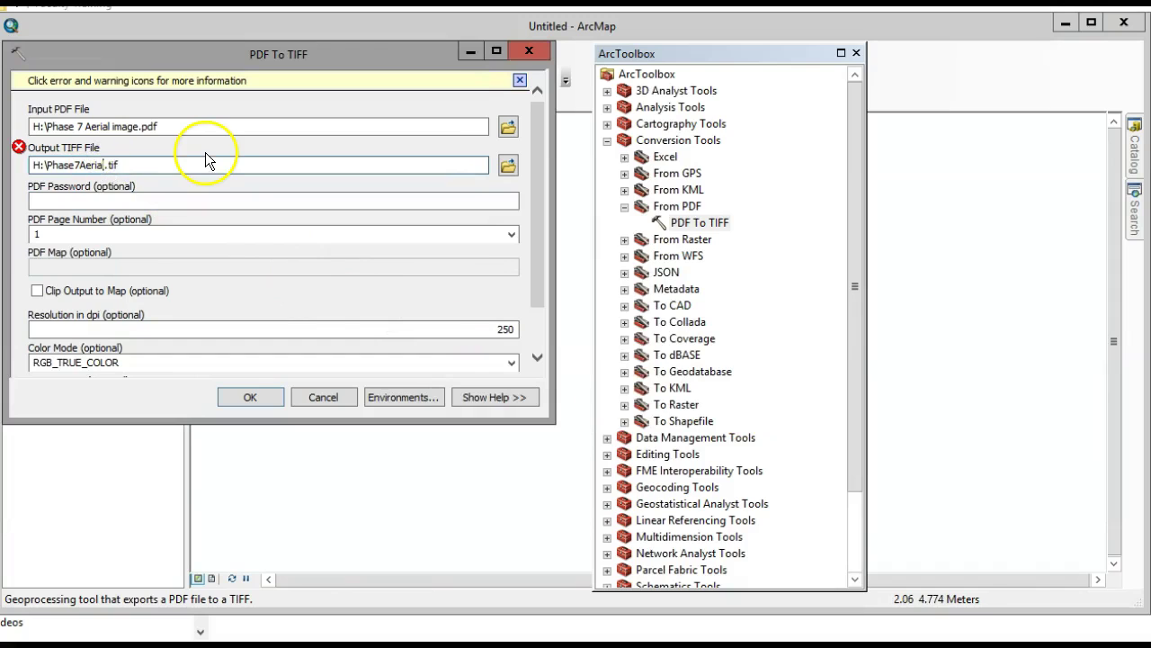
type("V2")
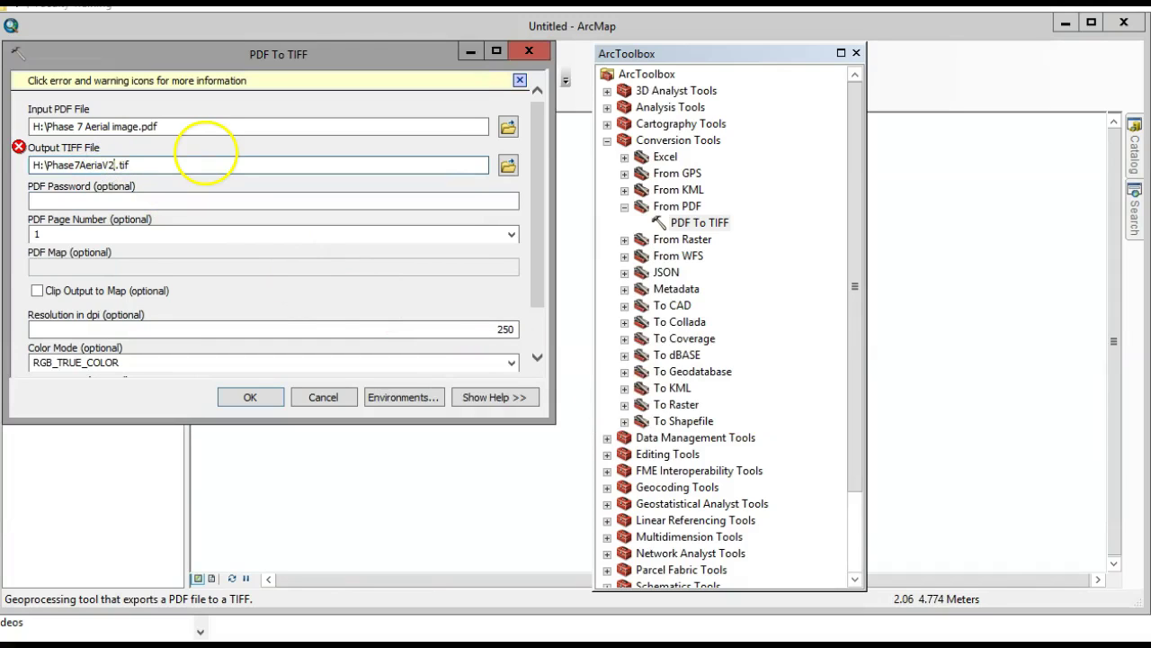
left_click(251, 397)
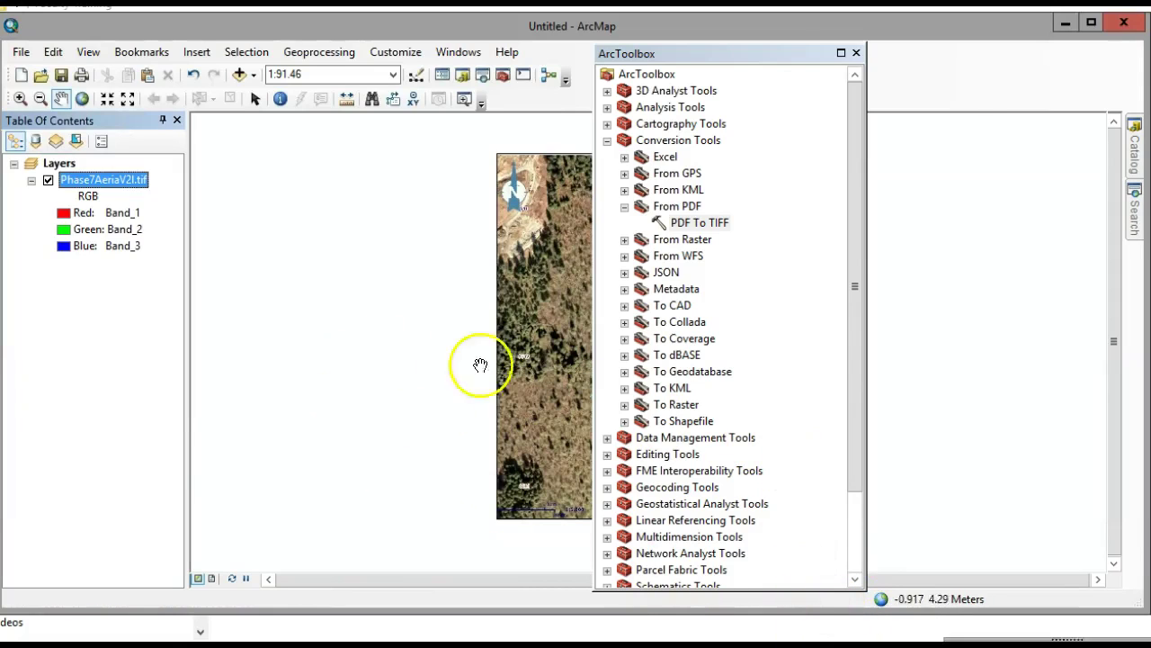
Step: Close ArcToolbox, enable the Georeferencing toolbar and dock it at the top right
left_click(856, 52)
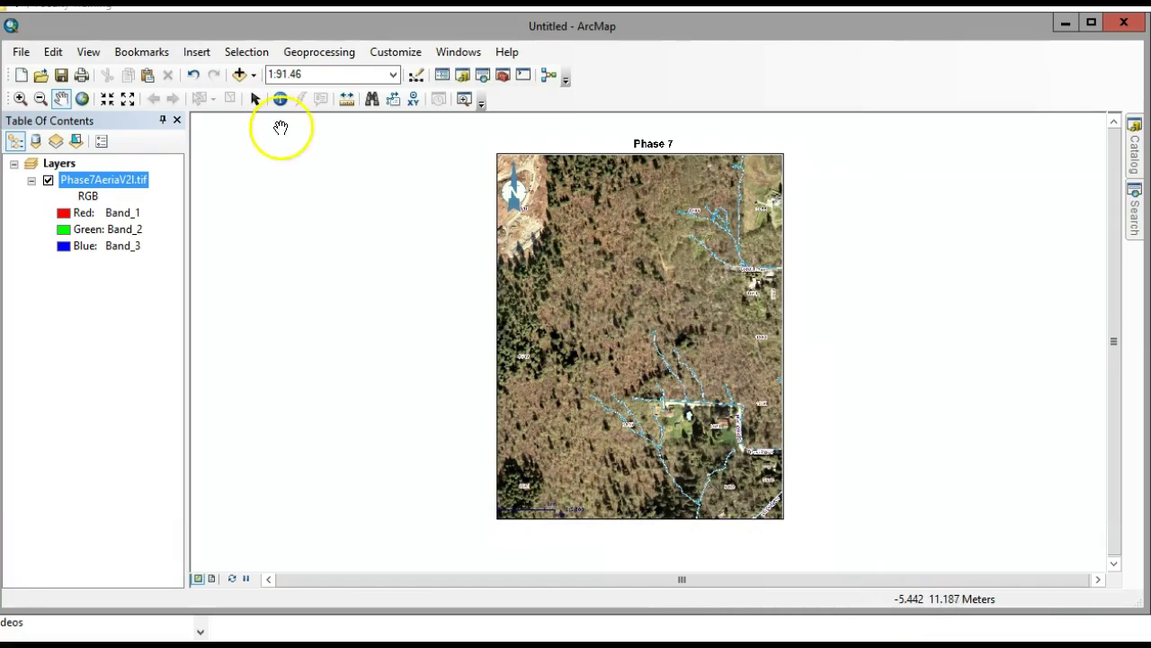
left_click(385, 54)
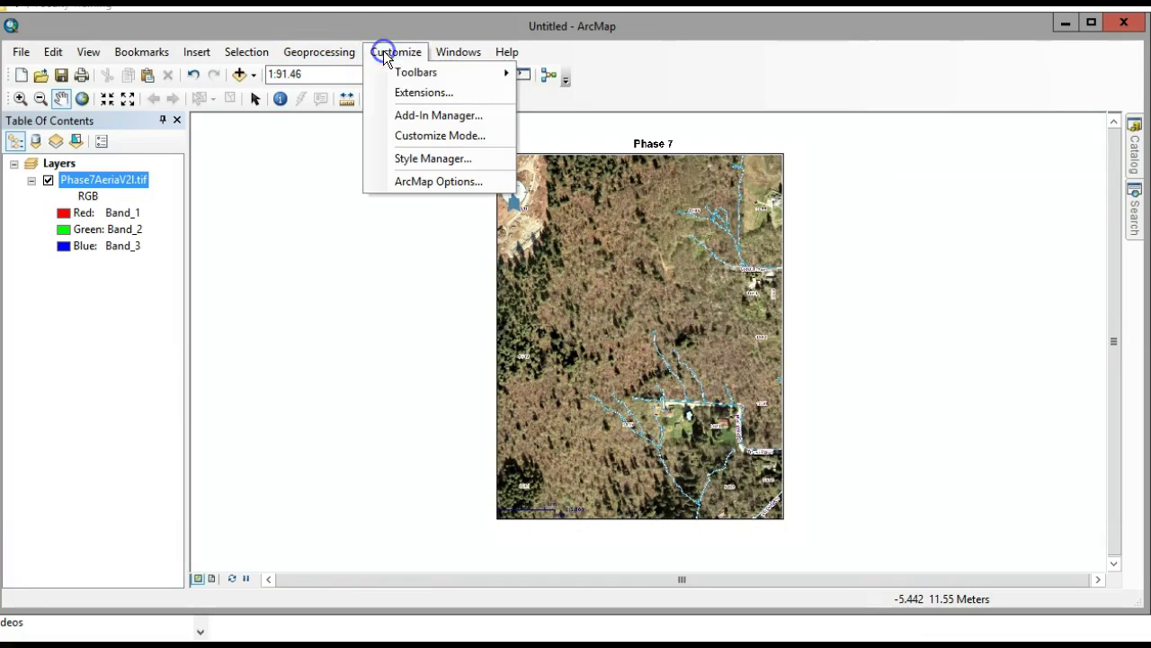
mouse_move(404, 73)
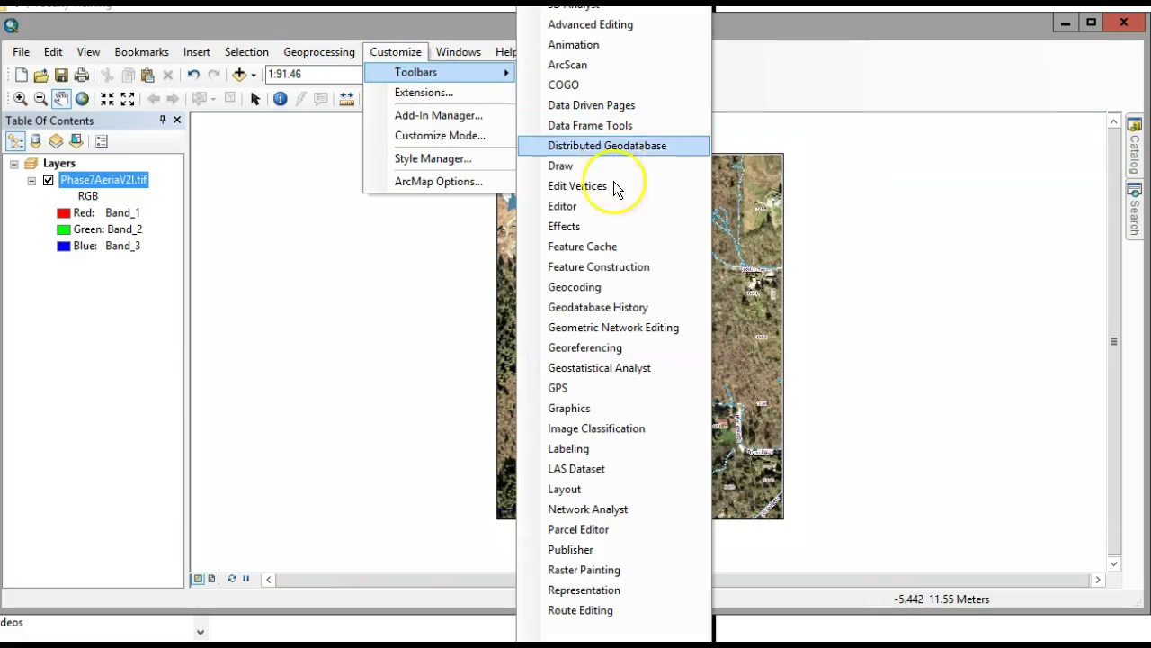
left_click(613, 355)
left_click_drag(430, 133, 831, 76)
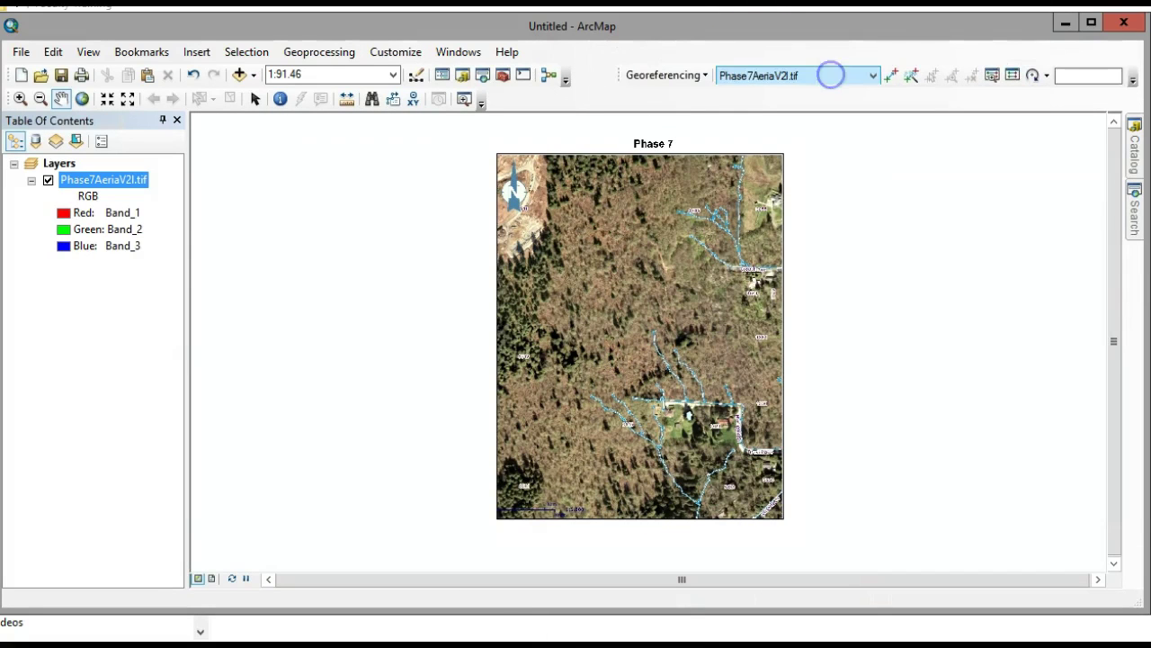
Step: Zoom the aerial image to about 1:50 to see streams, roads and houses
left_click(532, 560)
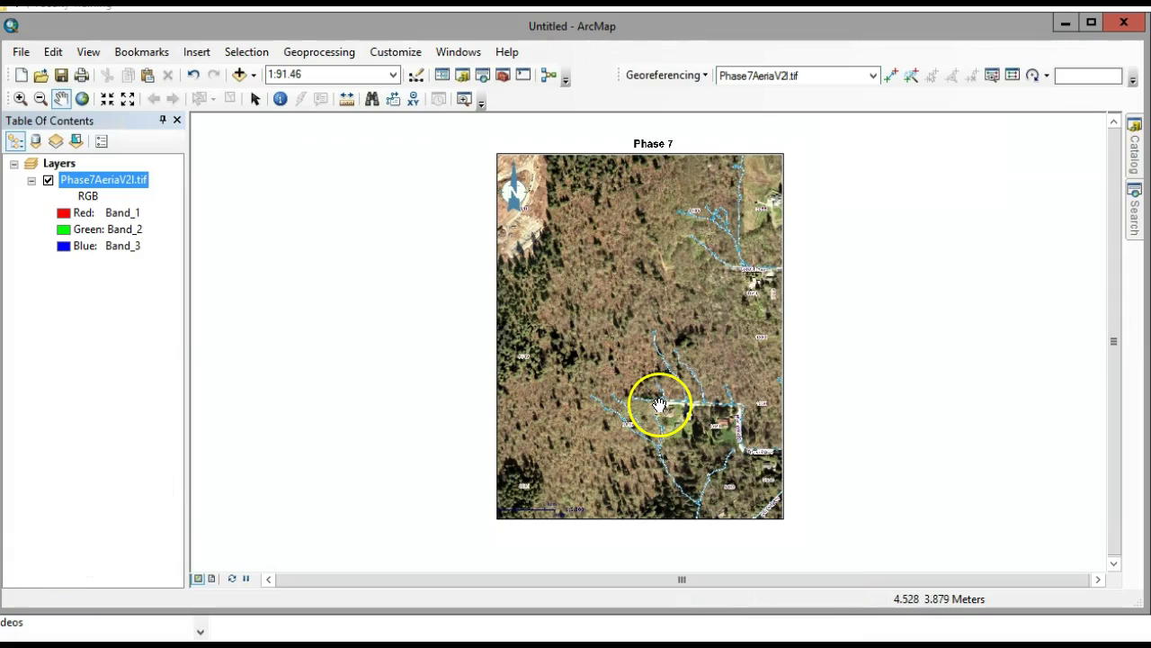
scroll(768, 278, "down", 3)
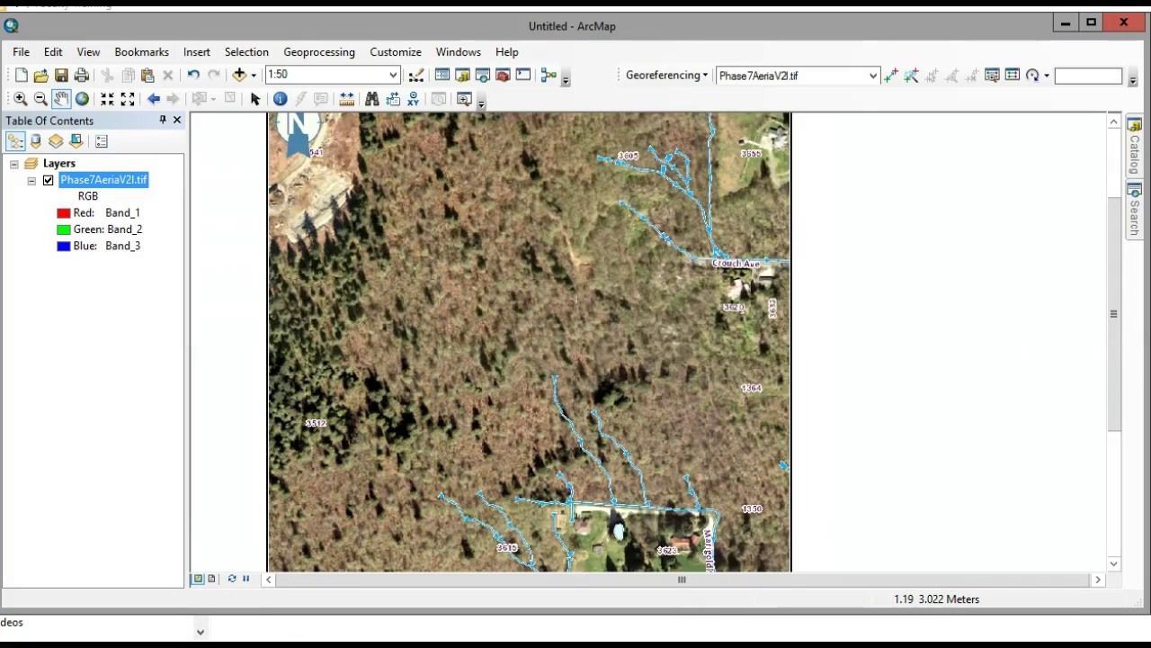
Step: Set Google Earth Pro's Show Lat/Long option to Universal Transverse Mercator
left_click(694, 450)
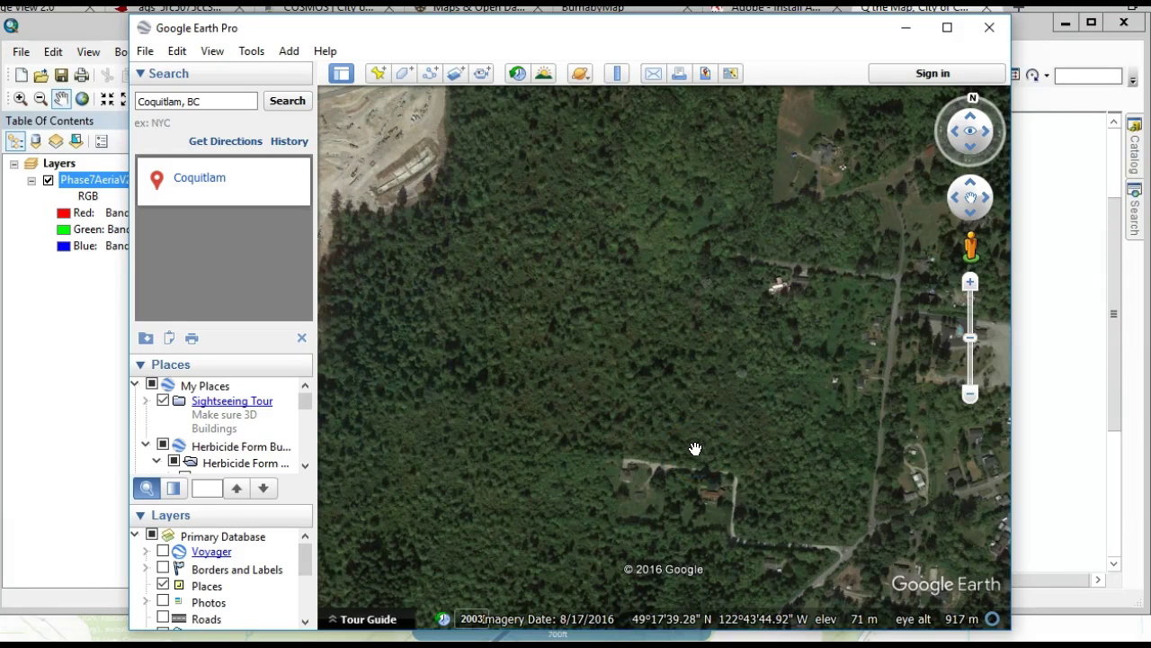
left_click(681, 455)
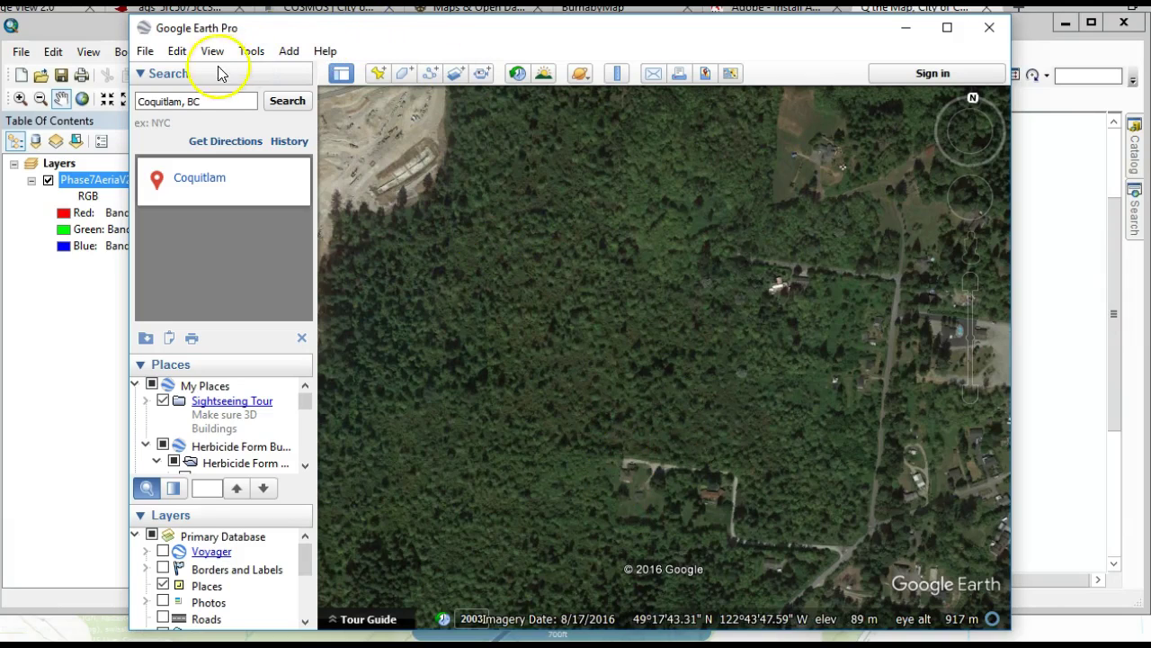
left_click(252, 54)
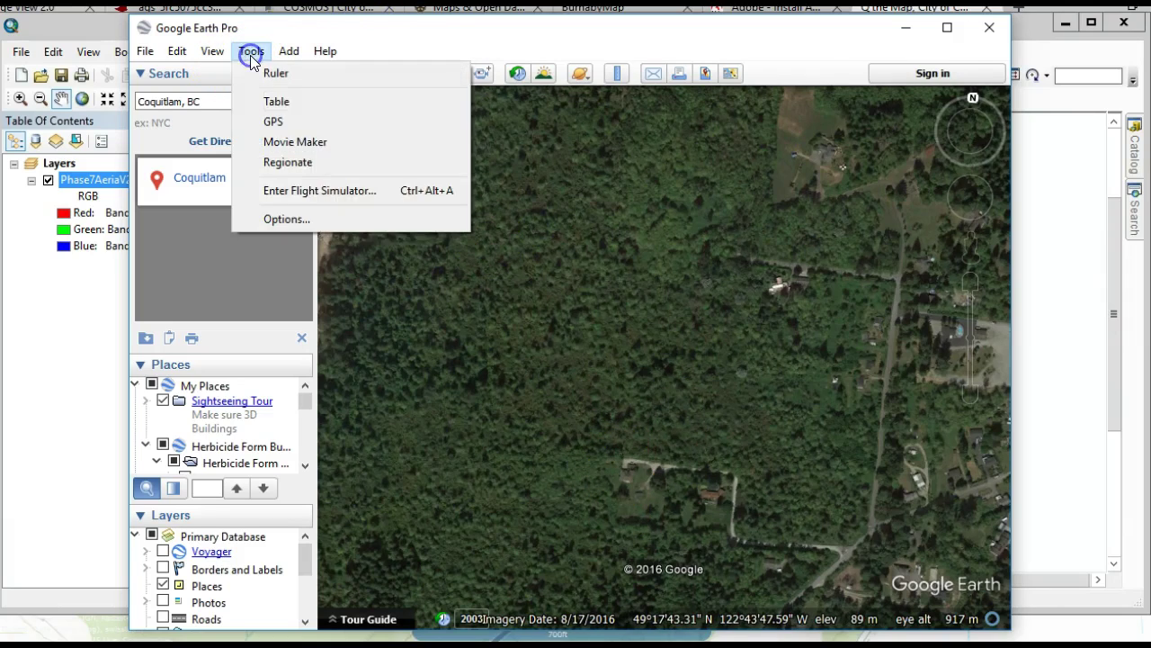
left_click(284, 220)
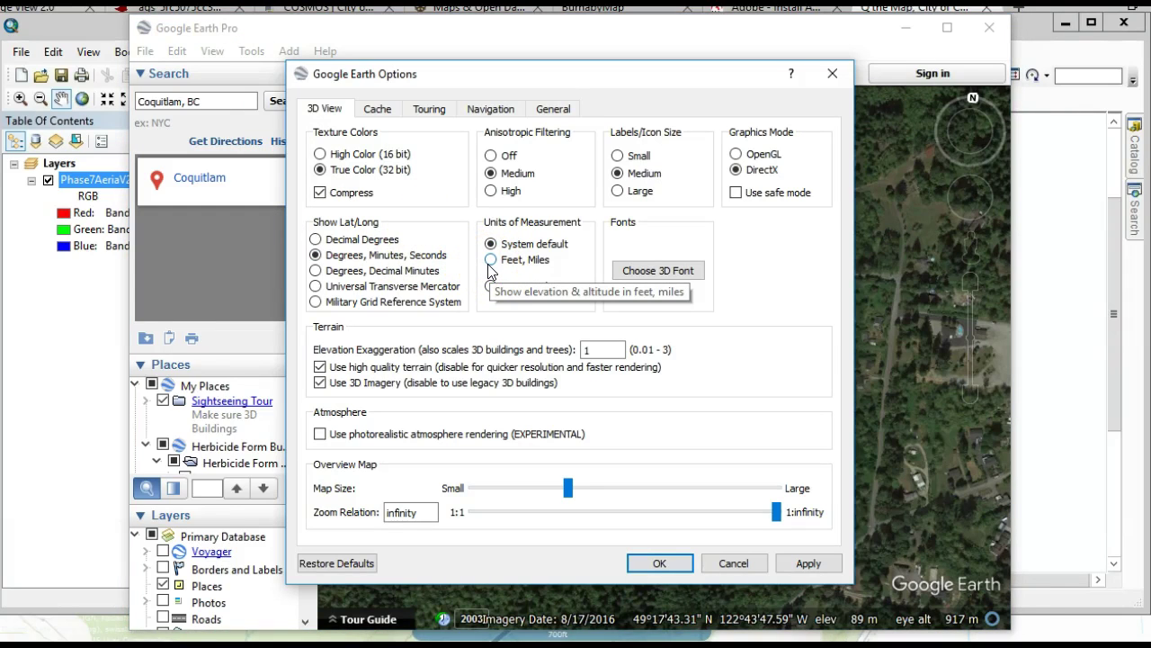
left_click(659, 563)
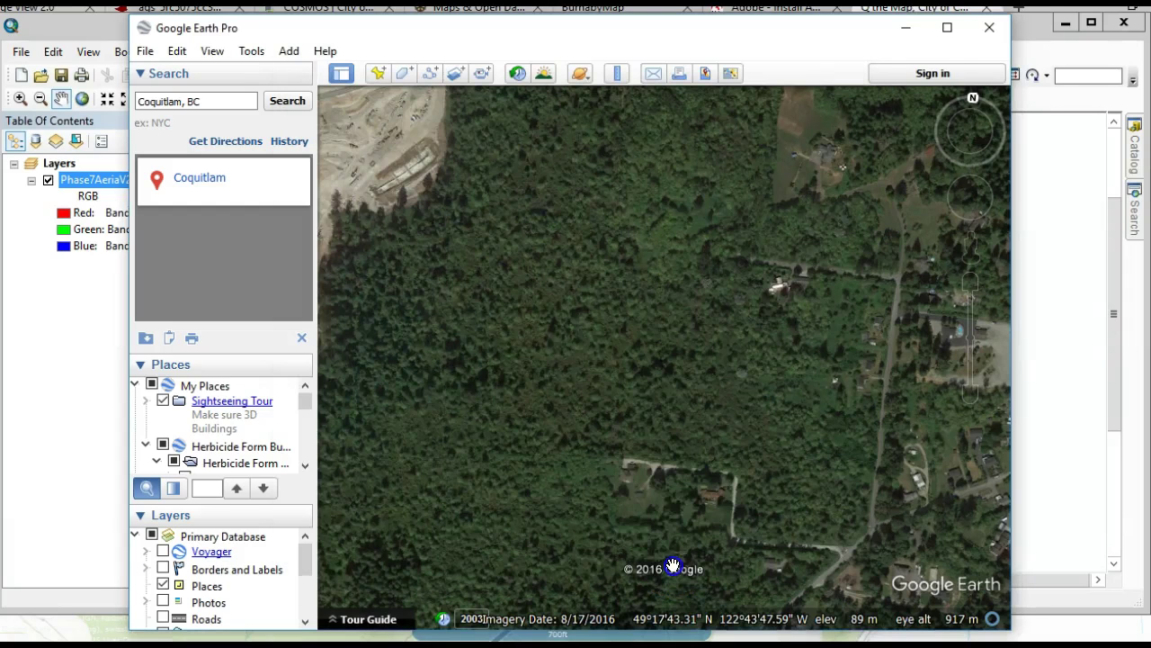
Step: Read the point's UTM coordinates in the status bar and return to ArcMap
left_click(623, 461)
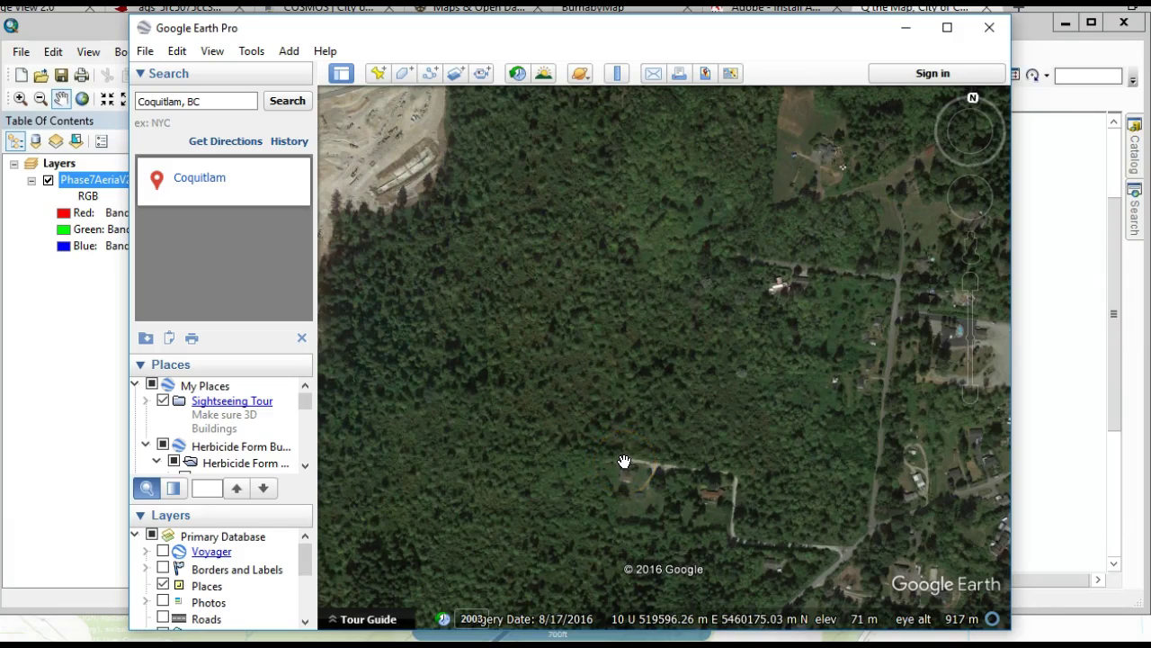
left_click(689, 267)
left_click(740, 257)
left_click(353, 531)
key("alt+Tab")
left_click(566, 396)
left_click(564, 388)
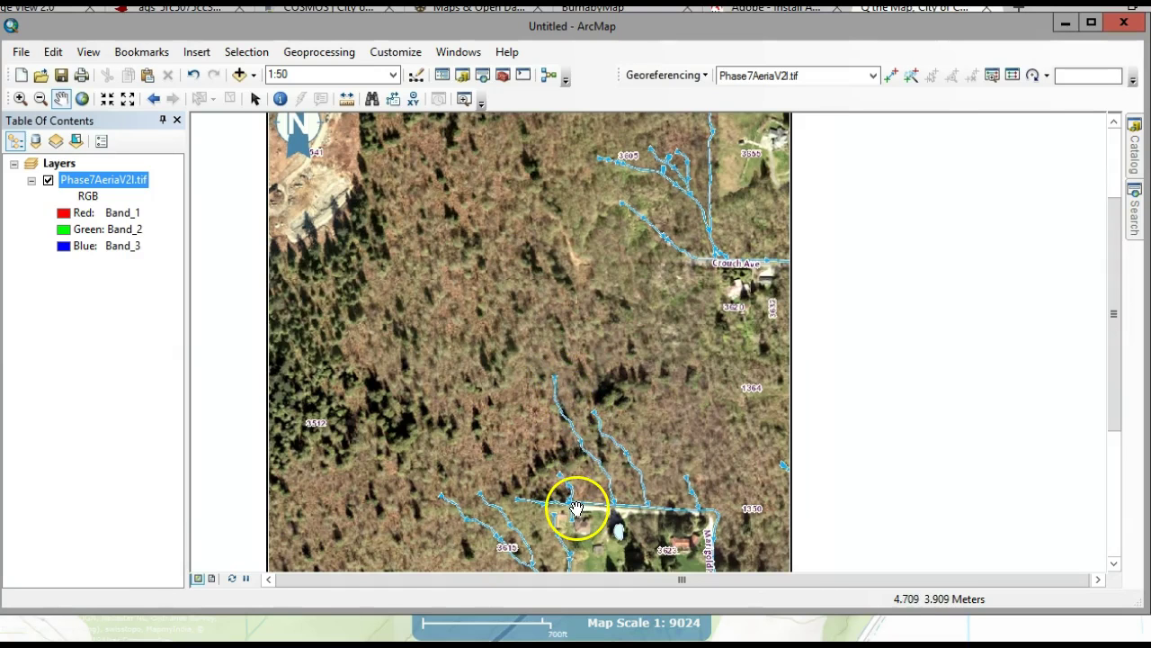
Step: Centre the map on the houses by the stream and activate Add Control Points
left_click_drag(673, 509, 647, 346)
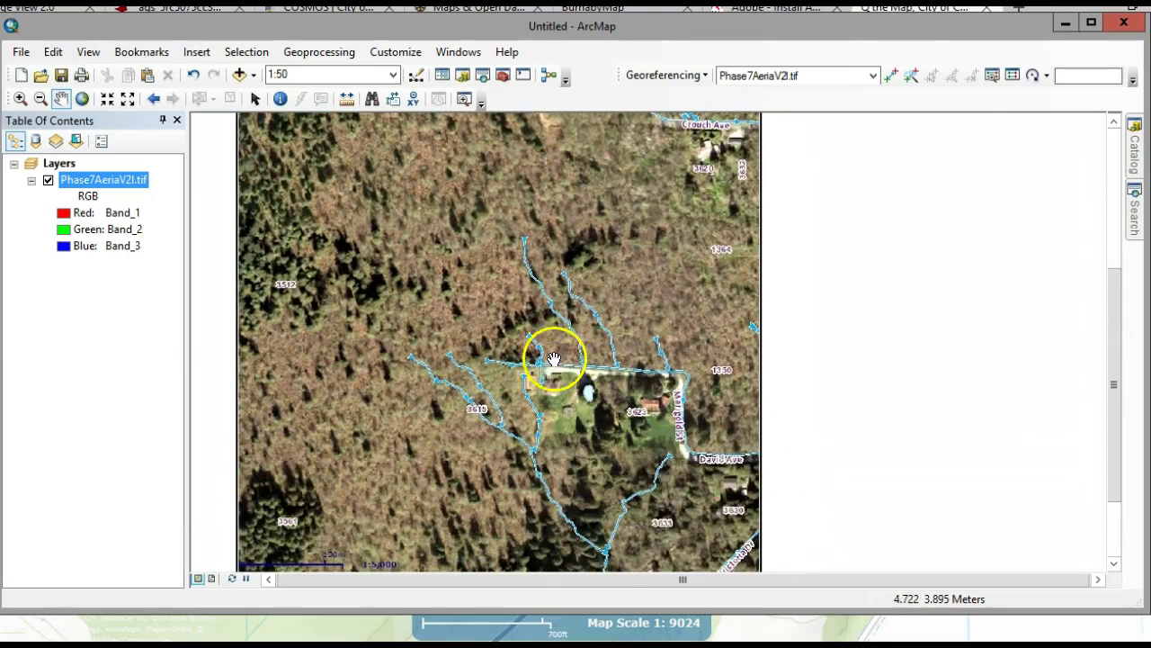
left_click(892, 78)
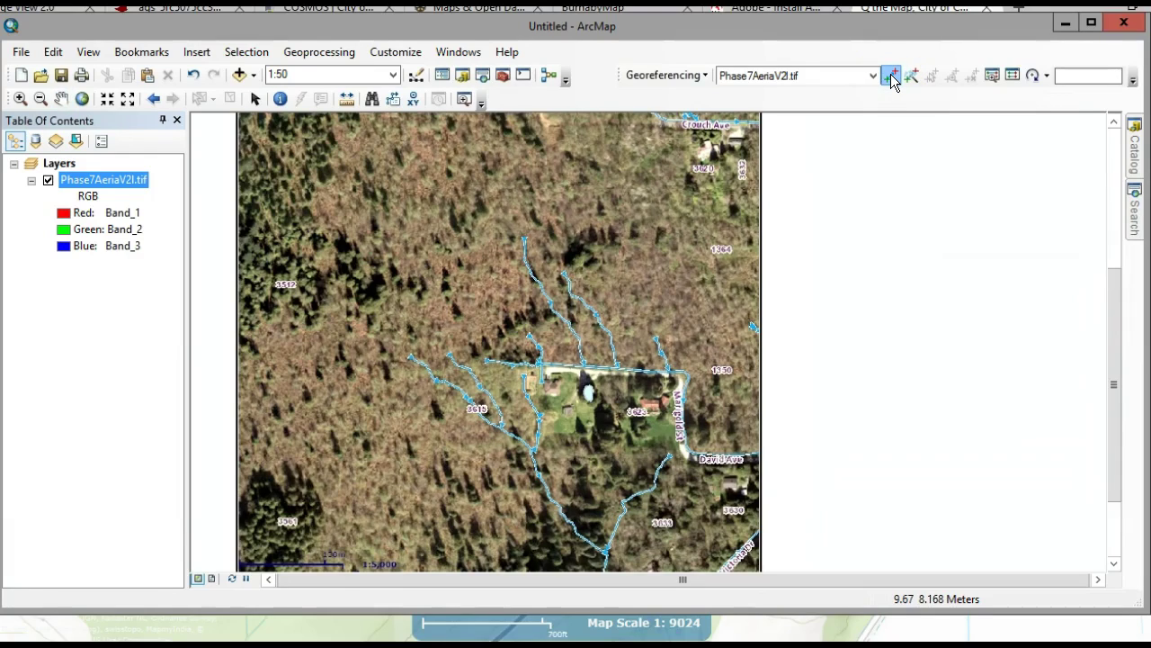
left_click(892, 78)
Step: Open the Link table, move it aside, and place the first point at the road junction
left_click(891, 78)
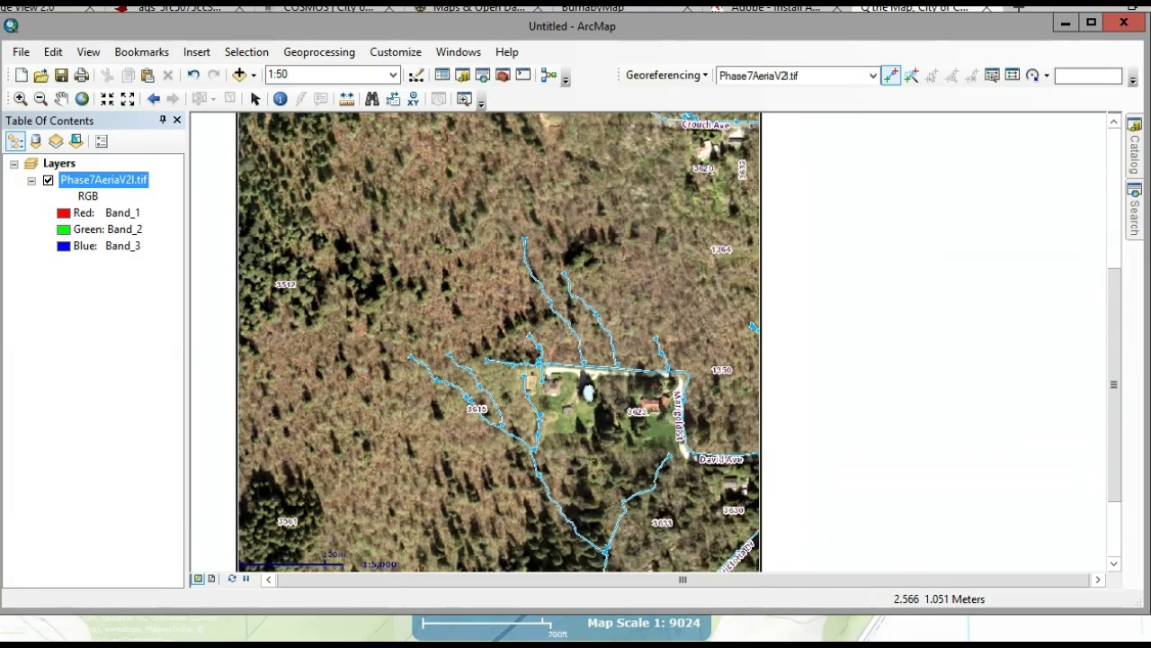
left_click(892, 79)
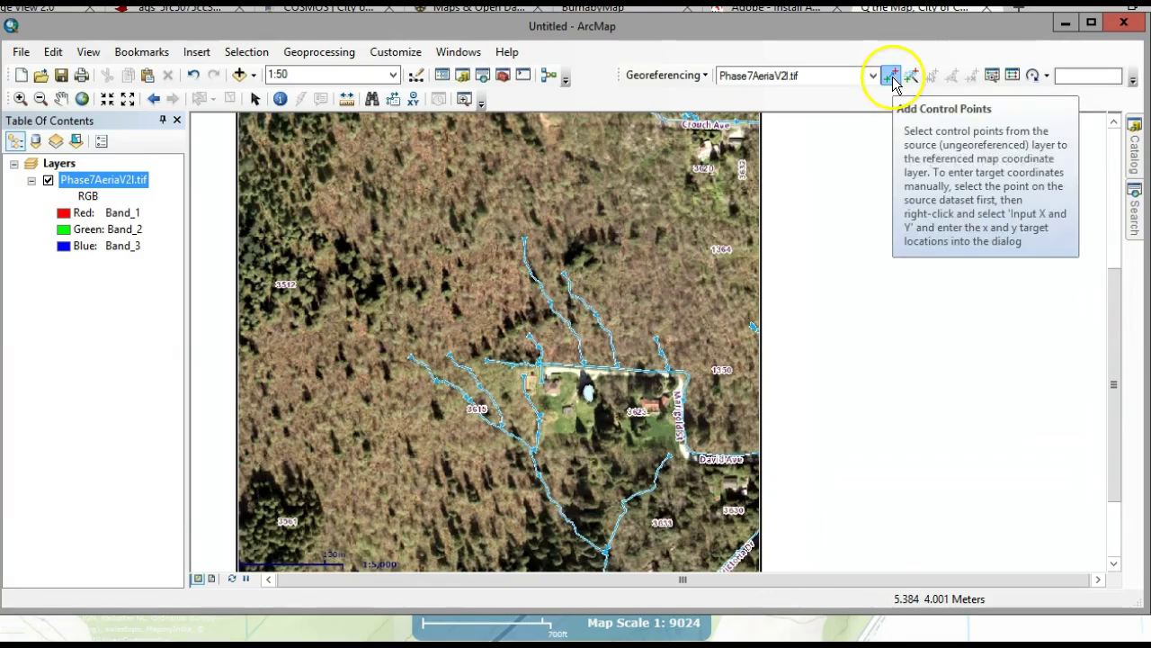
left_click(1013, 74)
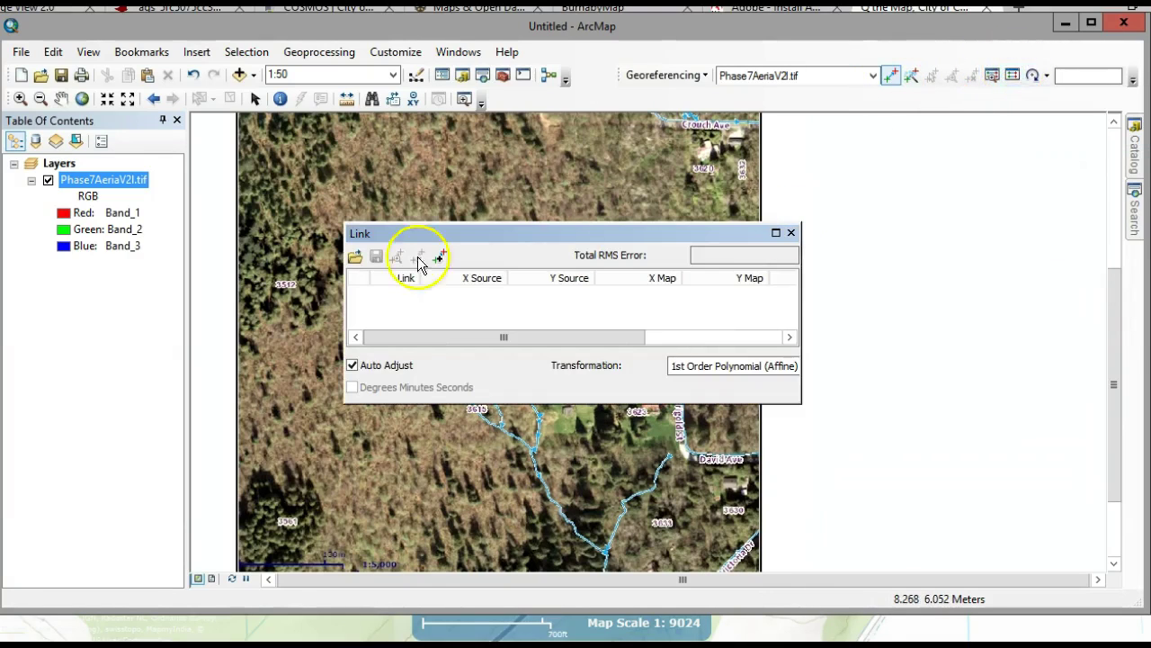
left_click_drag(619, 234, 1022, 209)
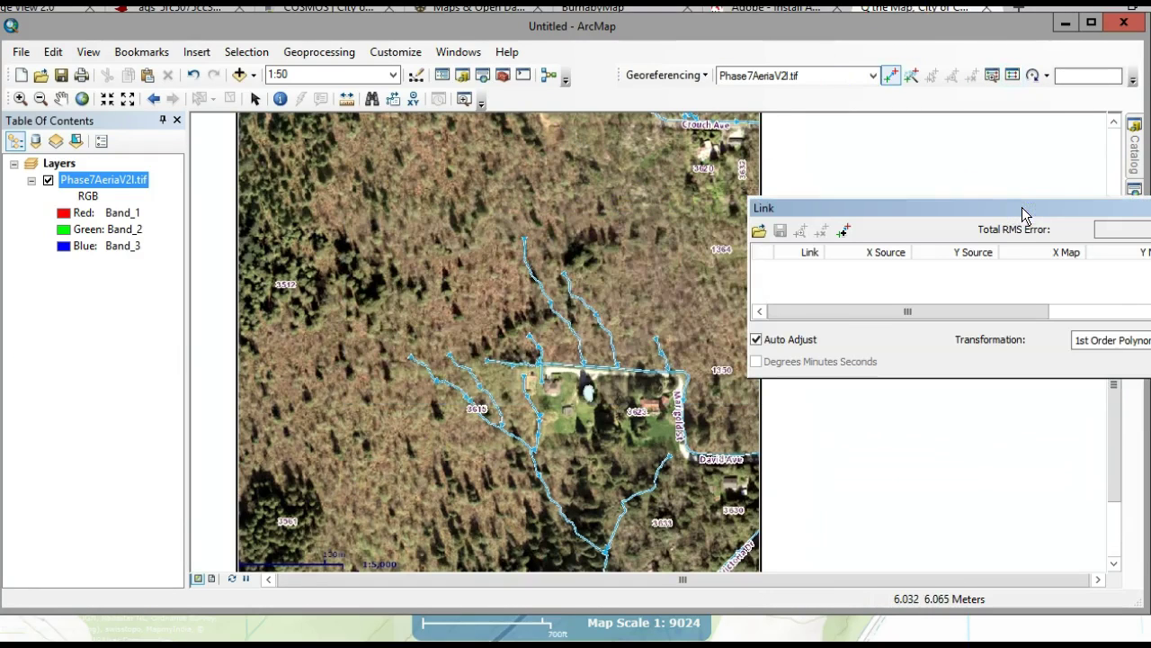
left_click(547, 368)
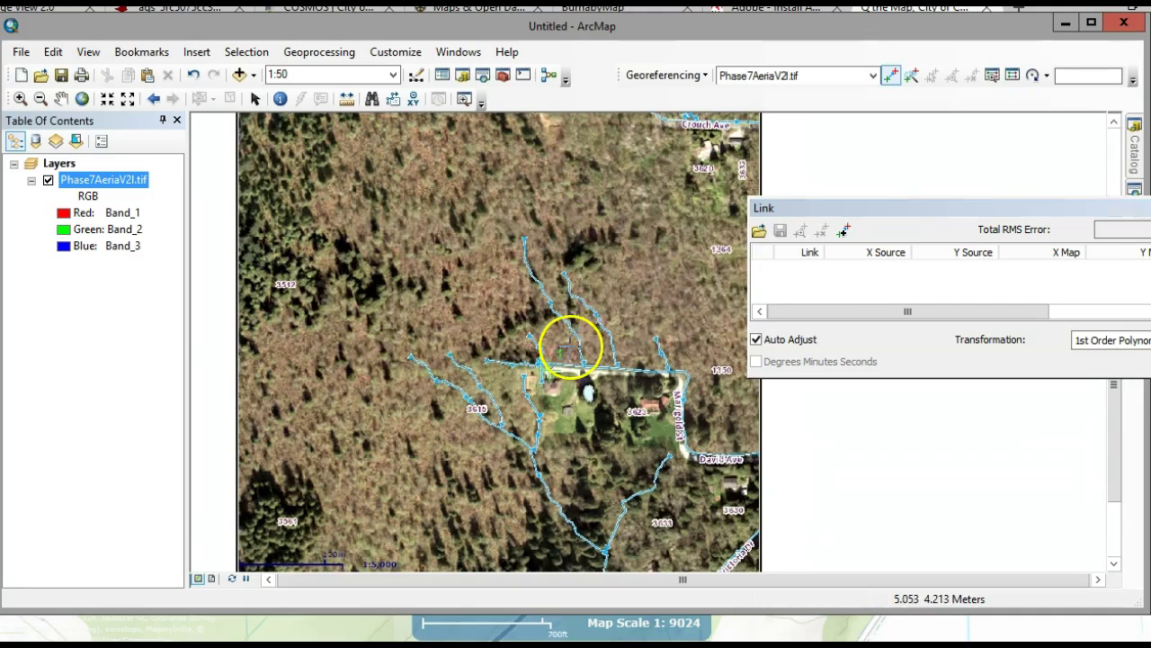
left_click(545, 362)
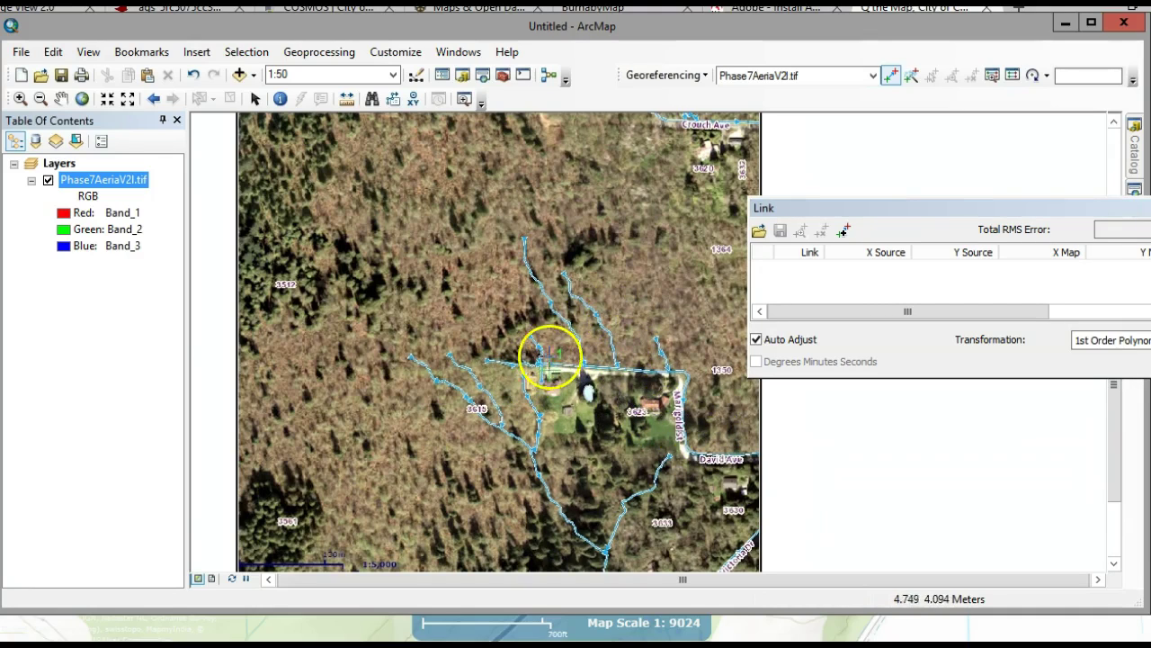
Step: Enter target coordinates X 519594 and Y 5460176 for the first control point
right_click(817, 429)
left_click(857, 440)
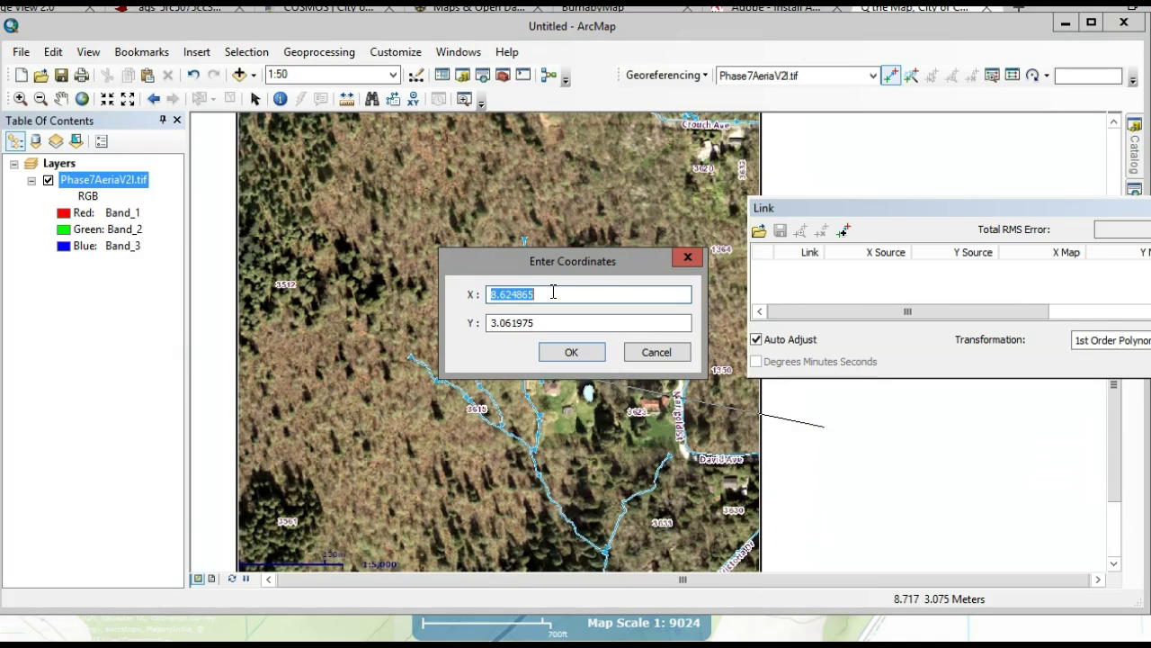
key("BackSpace")
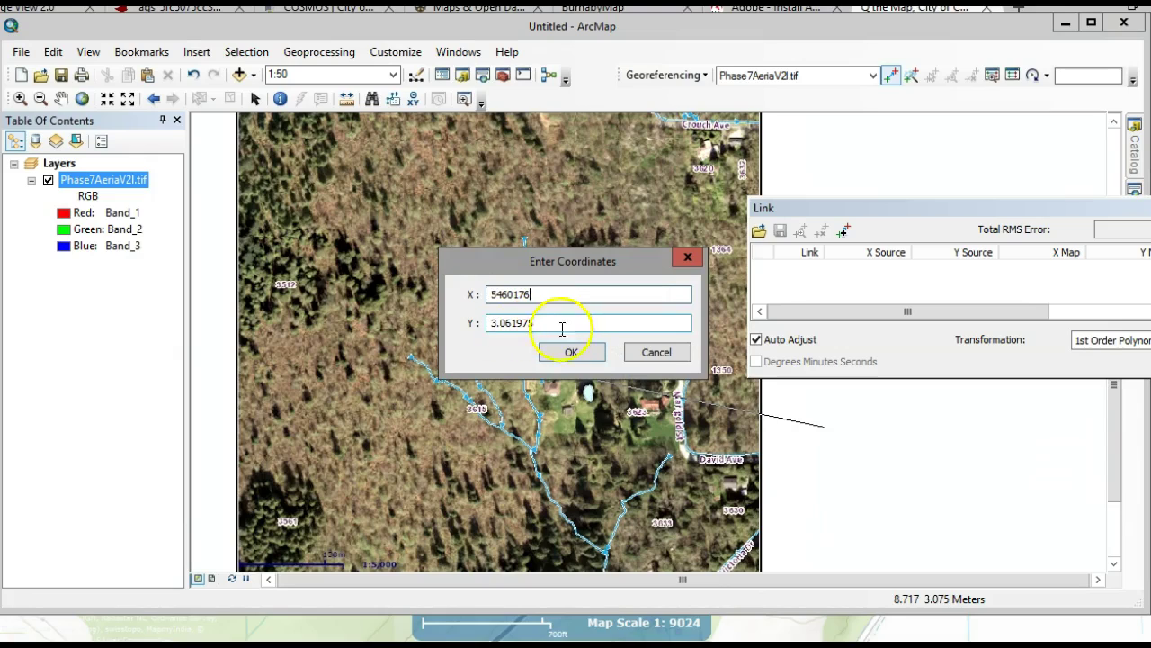
left_click_drag(567, 322, 474, 322)
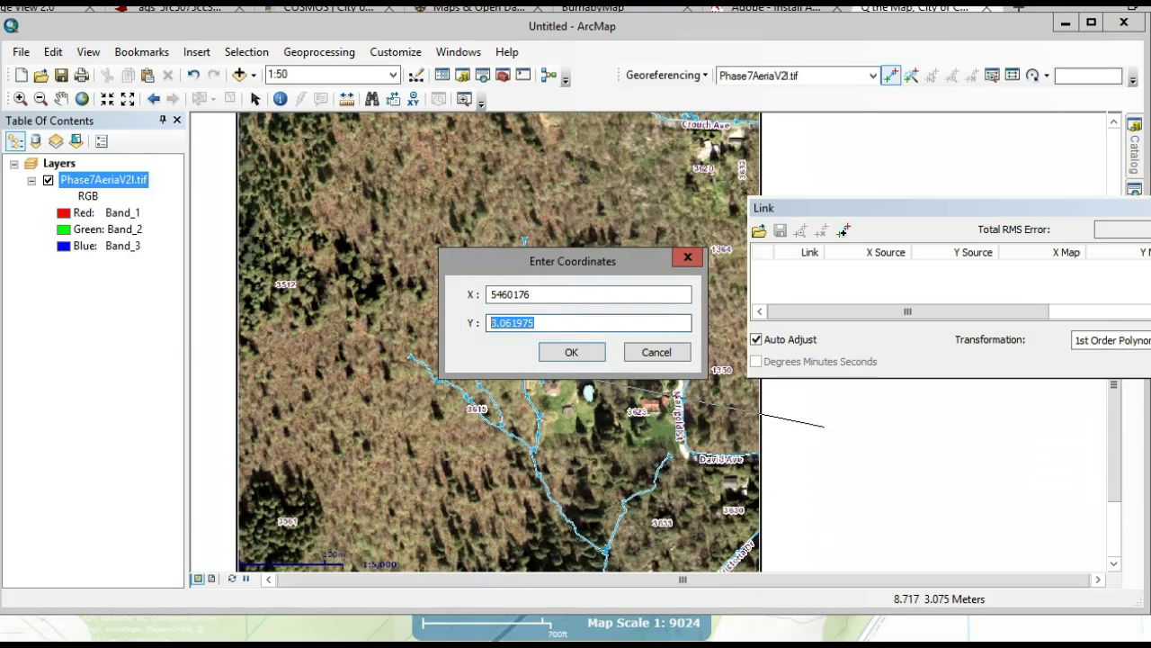
type("519594")
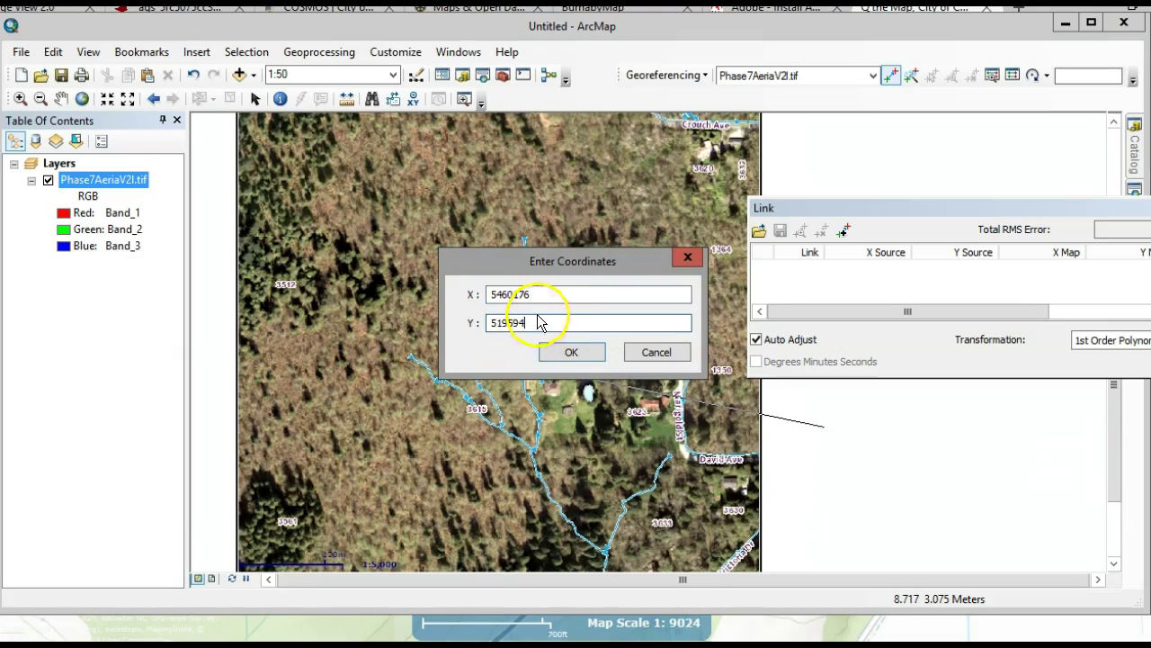
left_click_drag(542, 295, 489, 294)
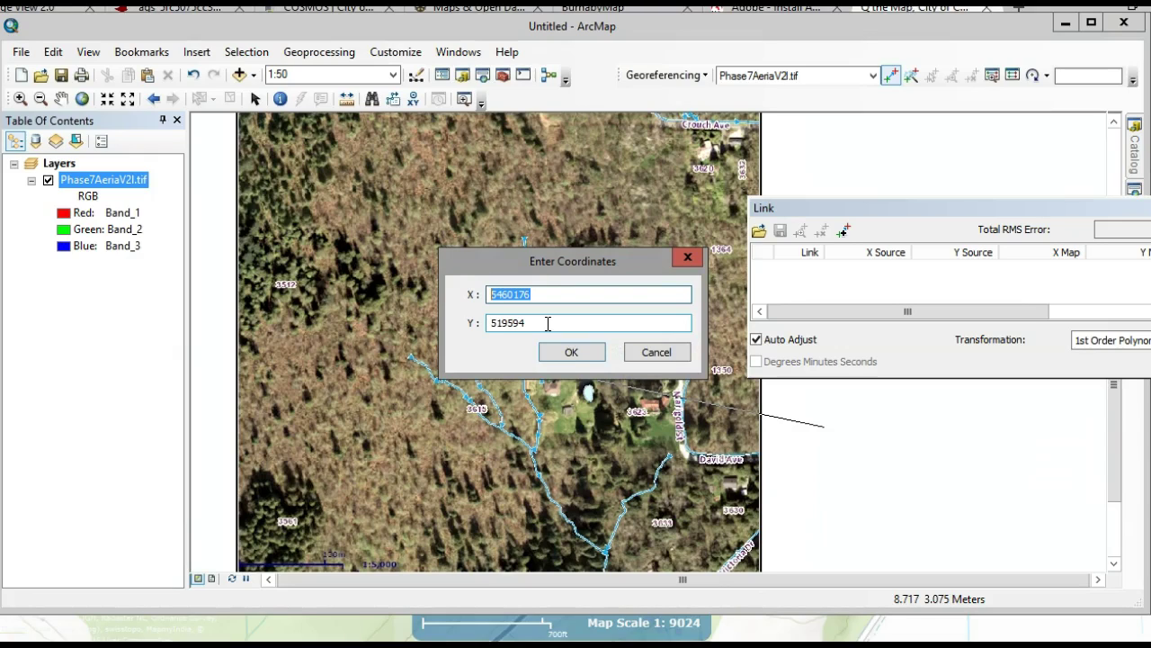
type("519594")
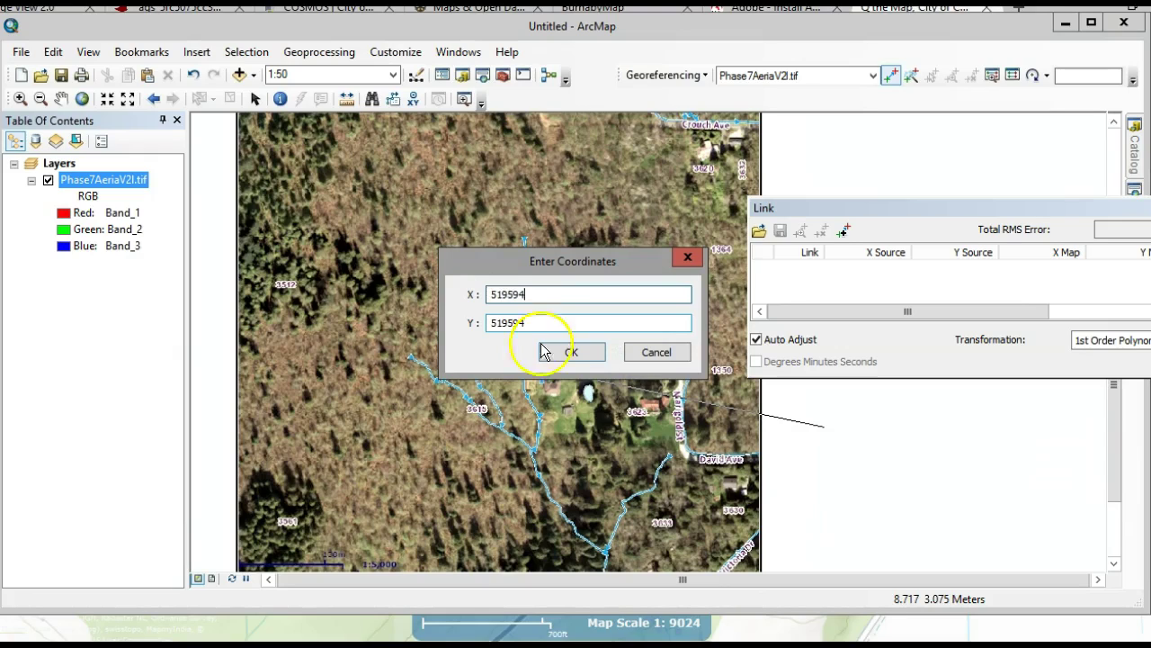
double_click(506, 322)
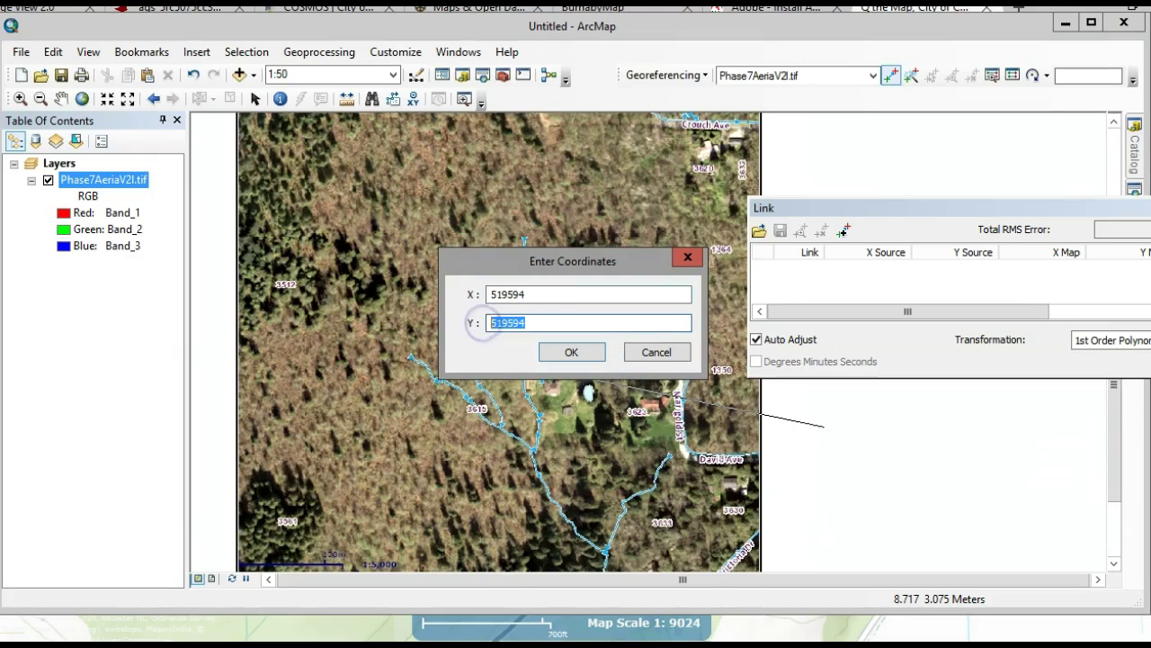
key("BackSpace")
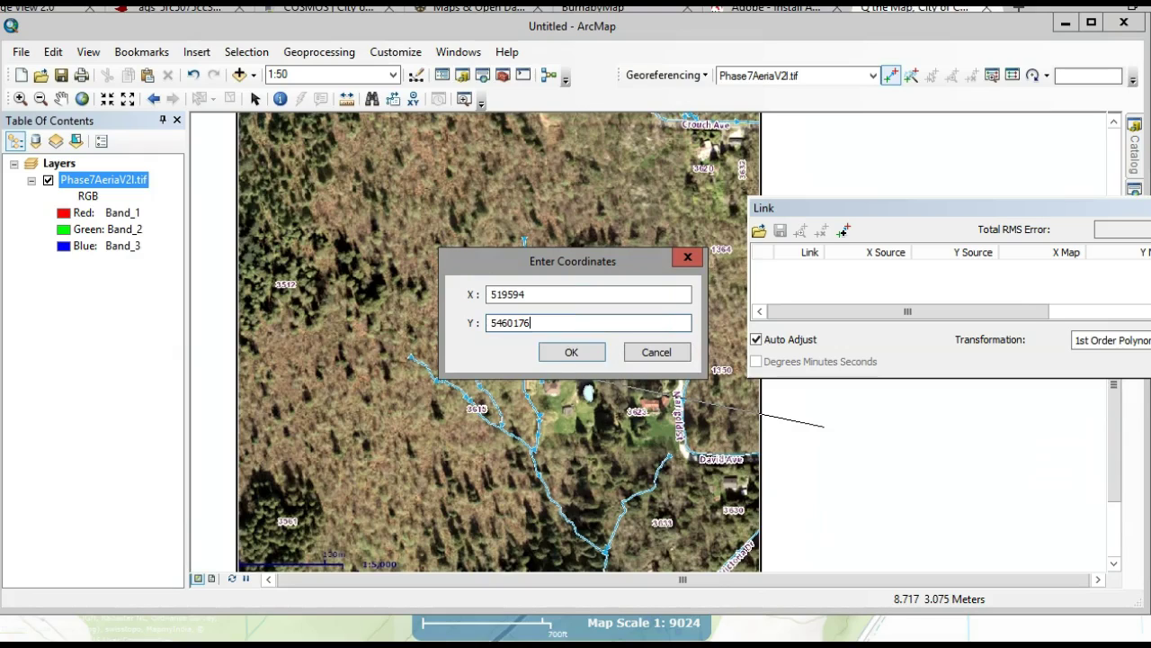
left_click(574, 352)
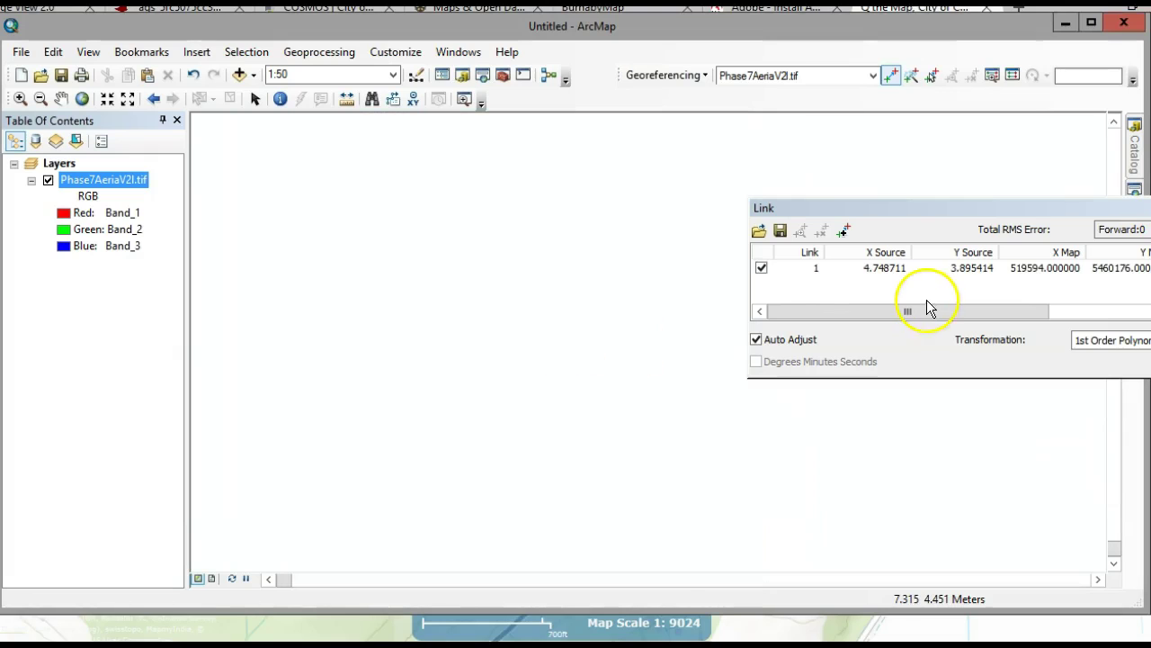
Step: Zoom to the Phase 7 aerial layer, then zoom in closely on the Crouch Ave junction
left_click_drag(889, 211, 594, 221)
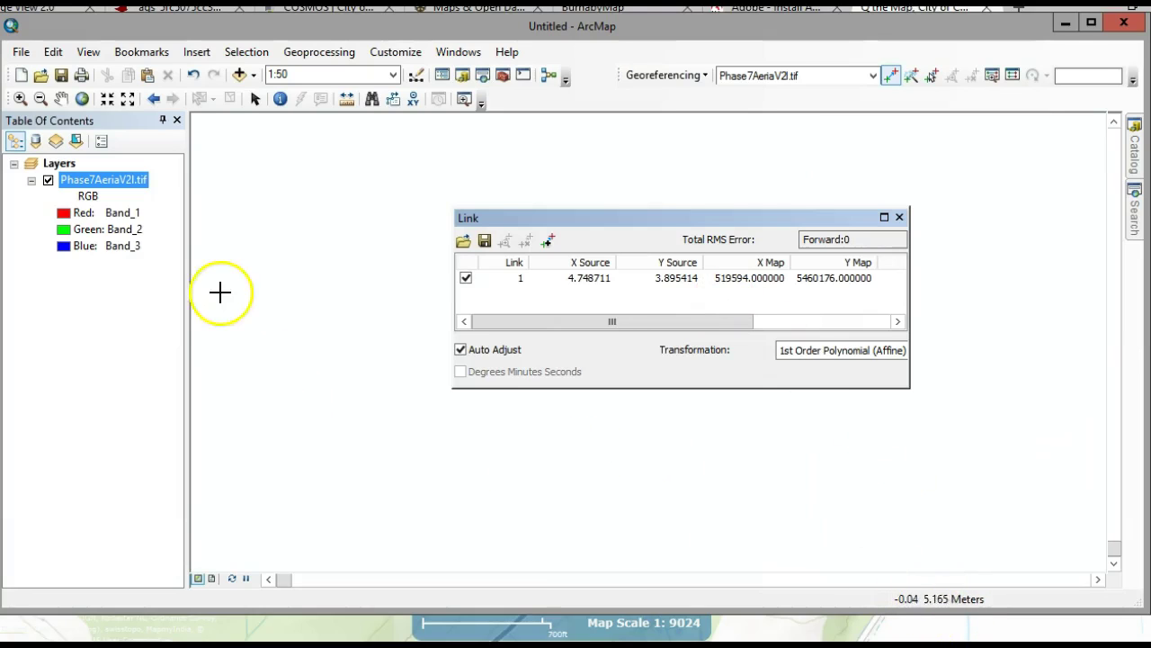
right_click(110, 178)
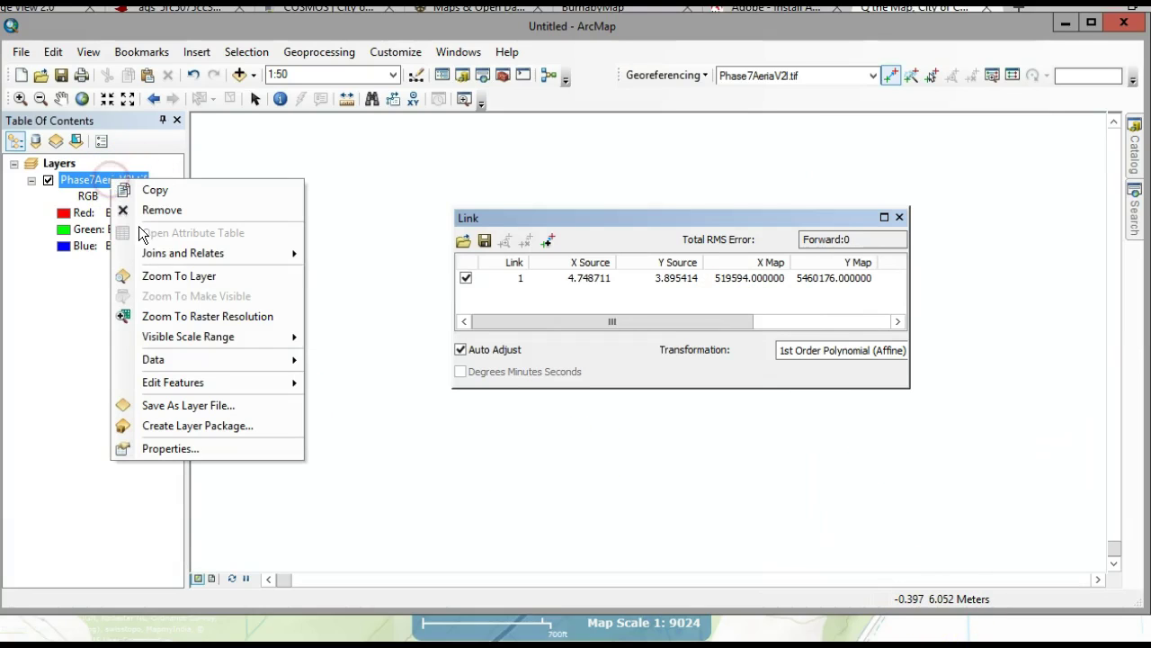
left_click(163, 276)
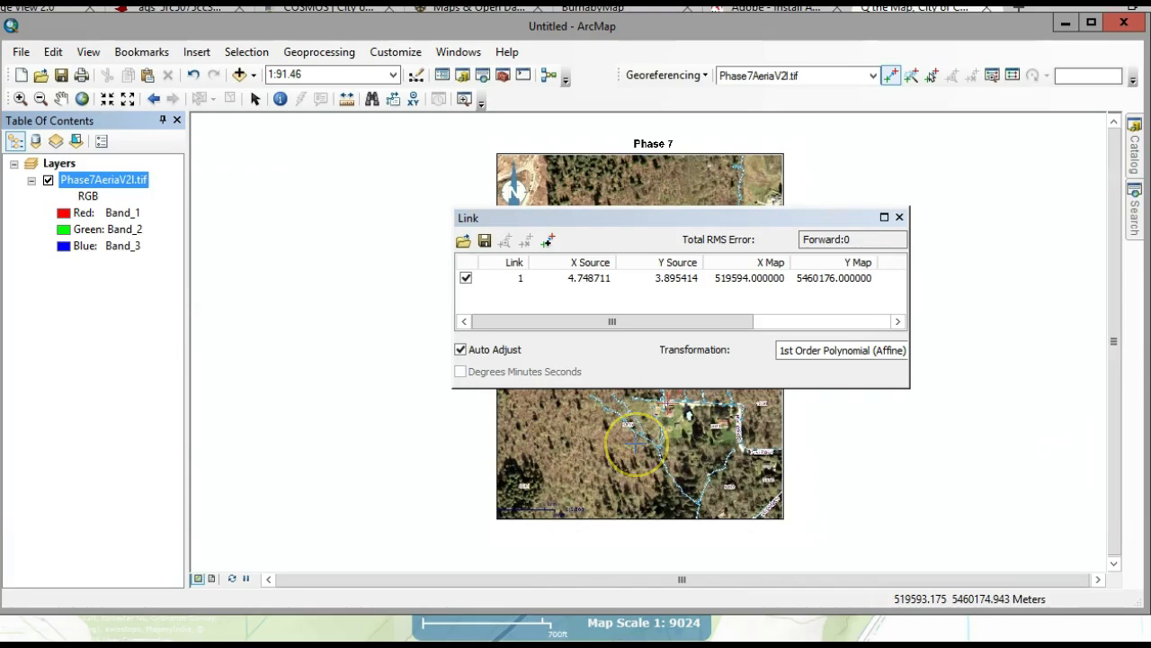
left_click_drag(693, 227, 277, 386)
scroll(738, 275, "down", 5)
scroll(742, 270, "down", 2)
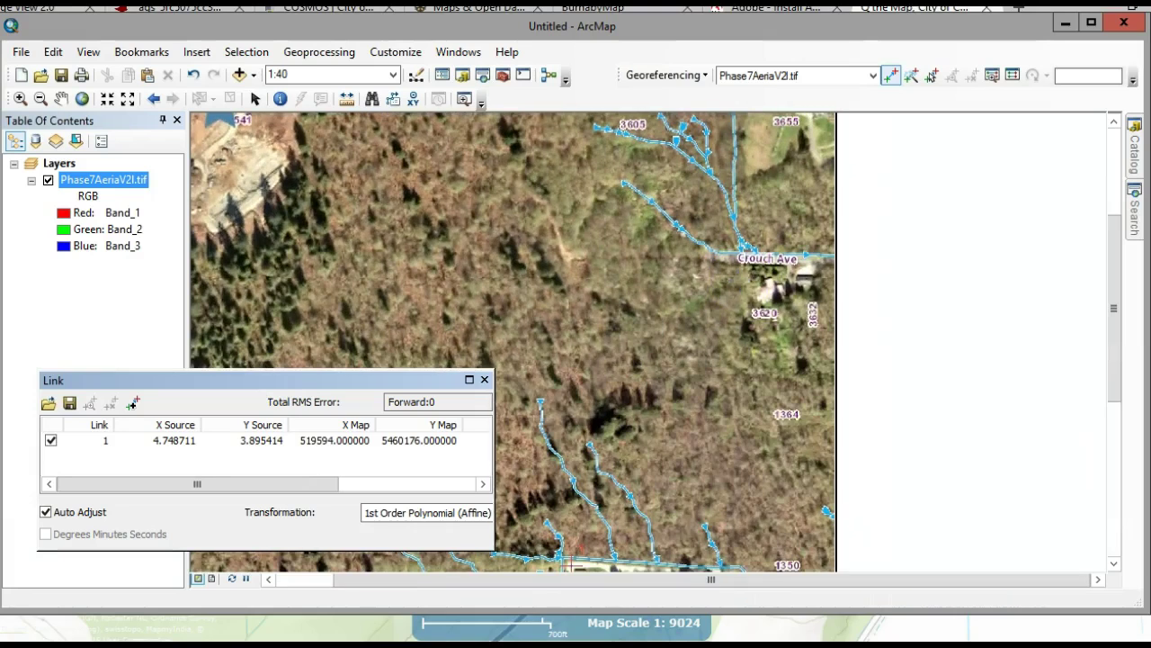
scroll(749, 261, "down", 2)
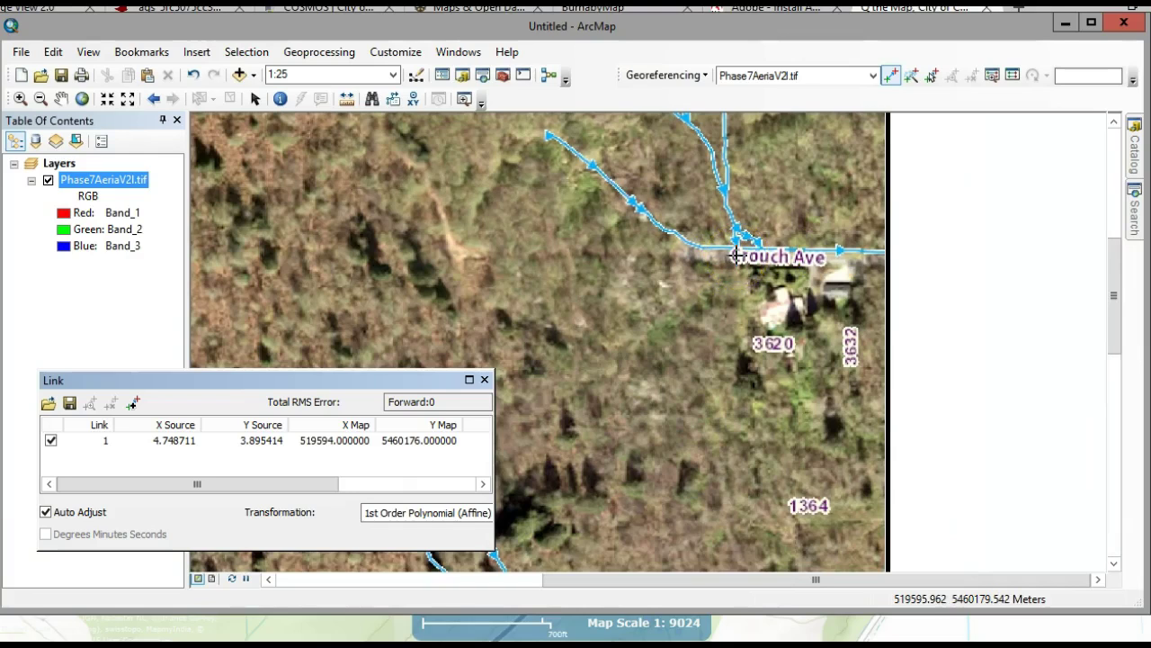
Step: Place a second link at Crouch Ave and assign it map coordinates X 519748, Y 5460469
right_click(737, 256)
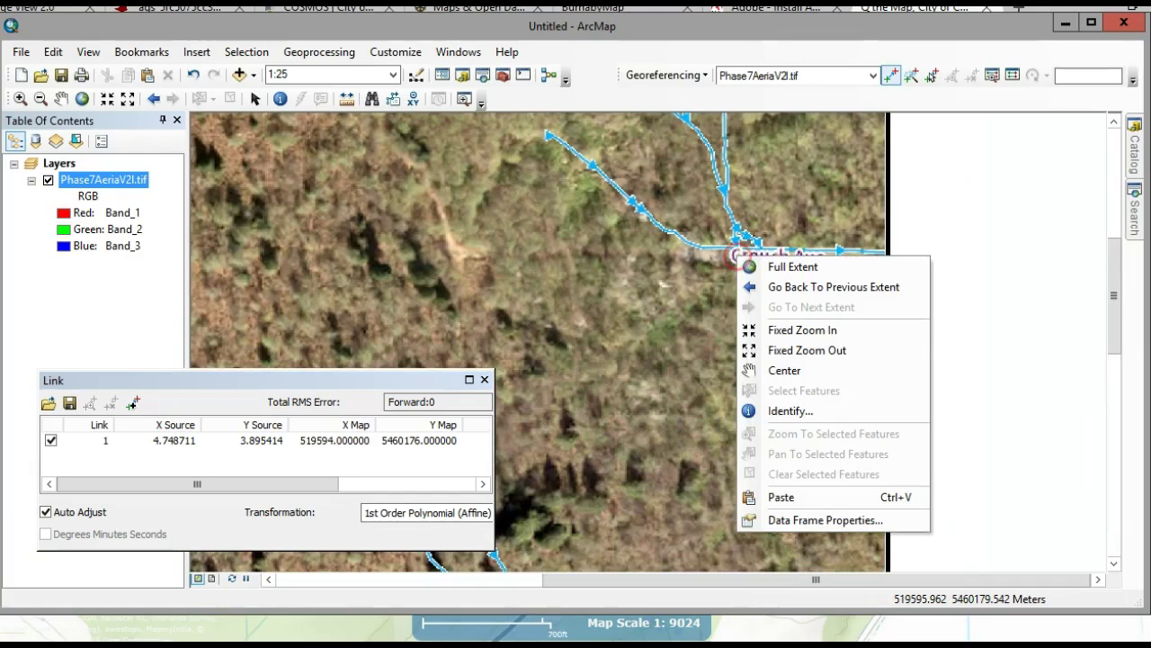
key("Escape")
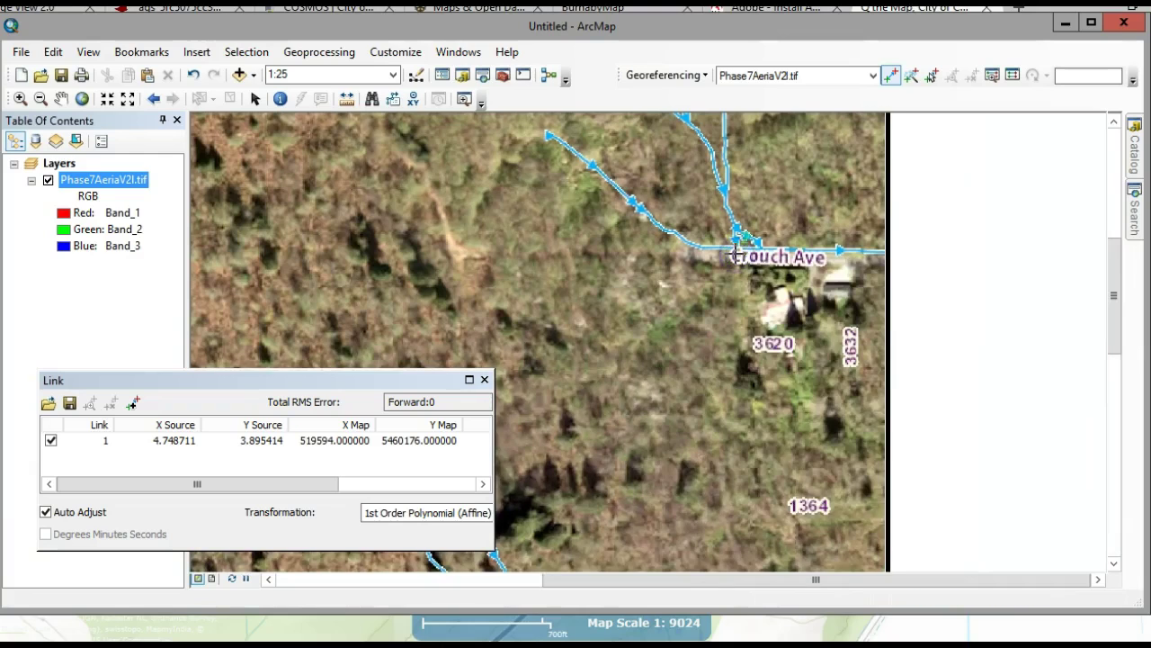
left_click(746, 262)
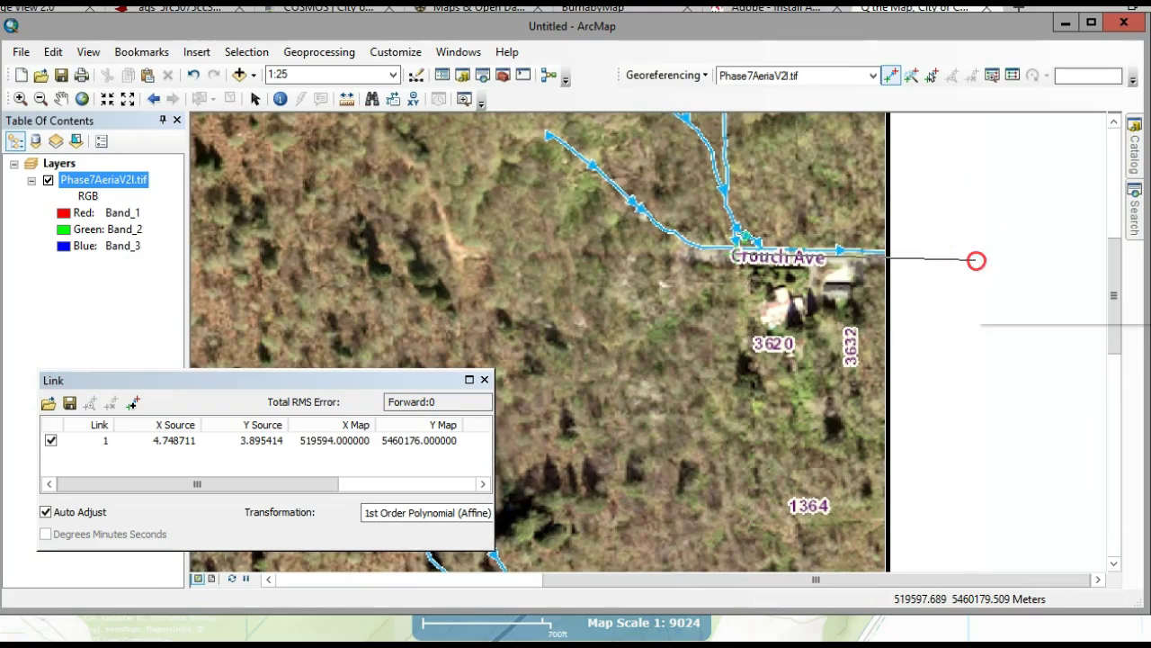
right_click(977, 260)
left_click(1020, 270)
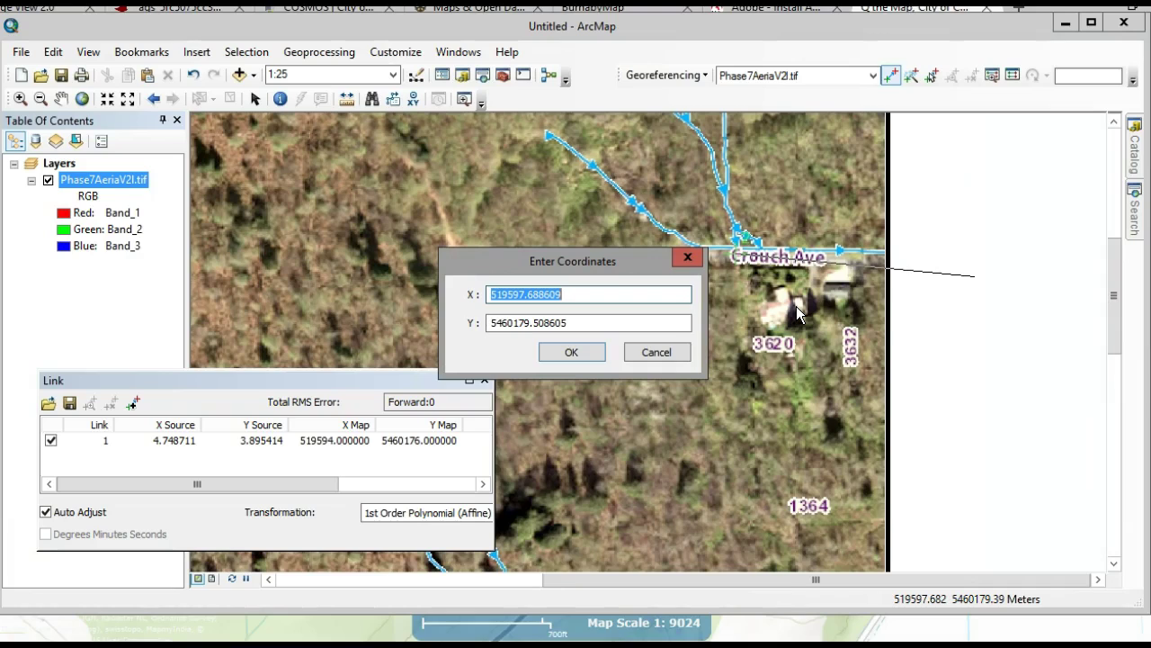
key("BackSpace")
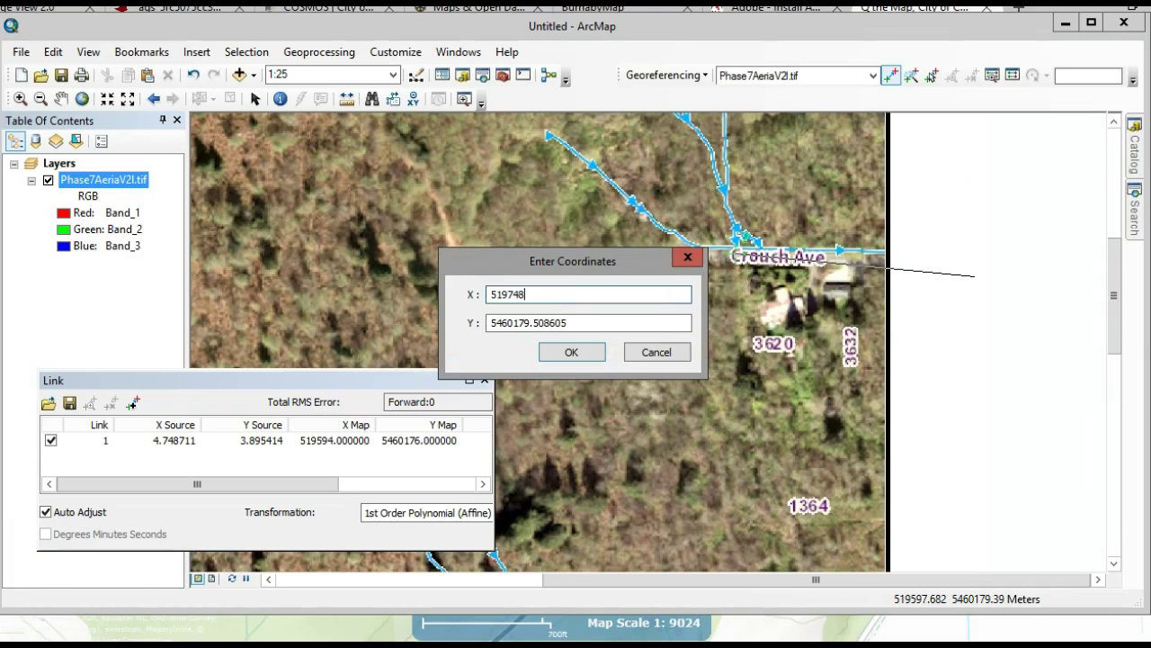
left_click_drag(581, 324, 461, 317)
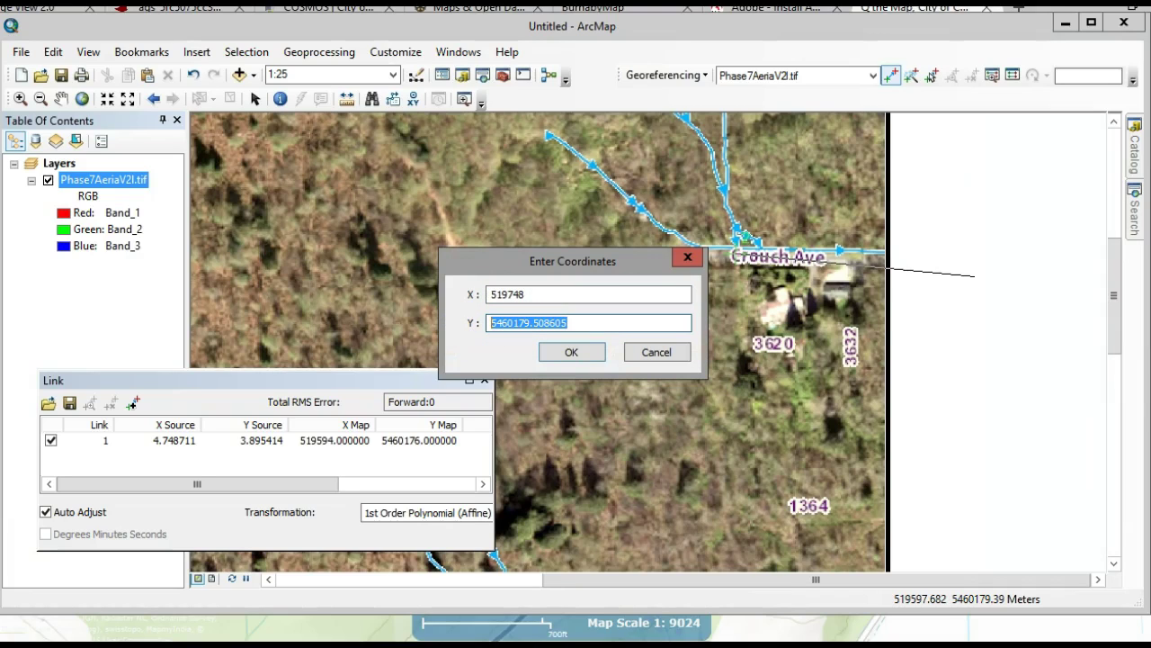
type("5460469")
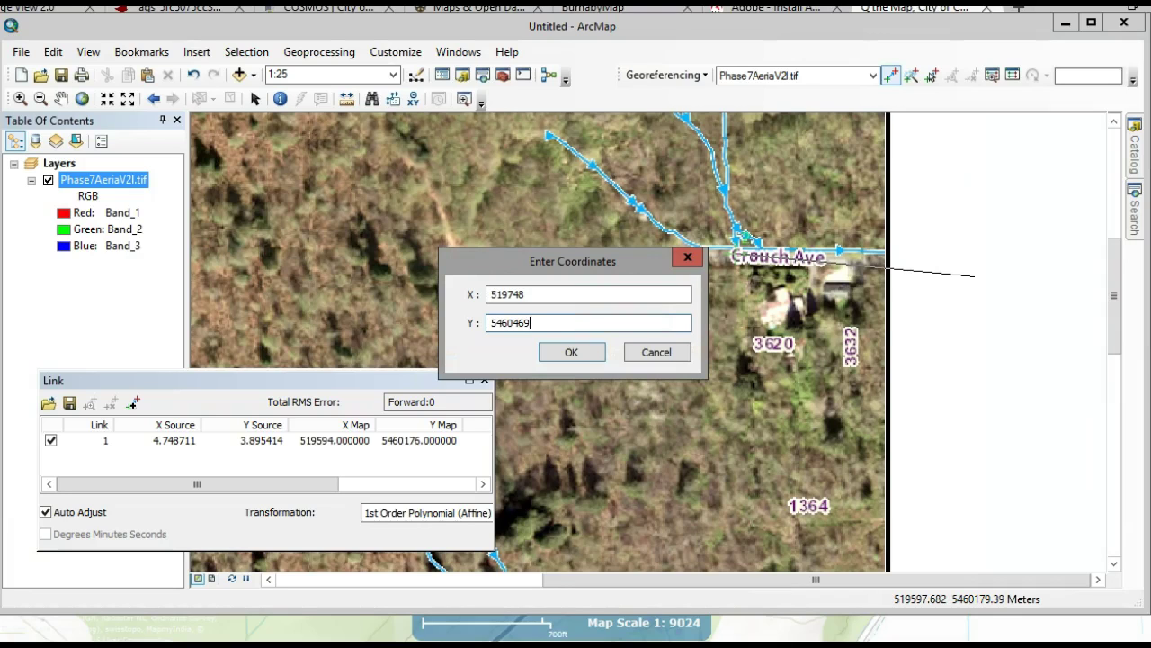
left_click(551, 357)
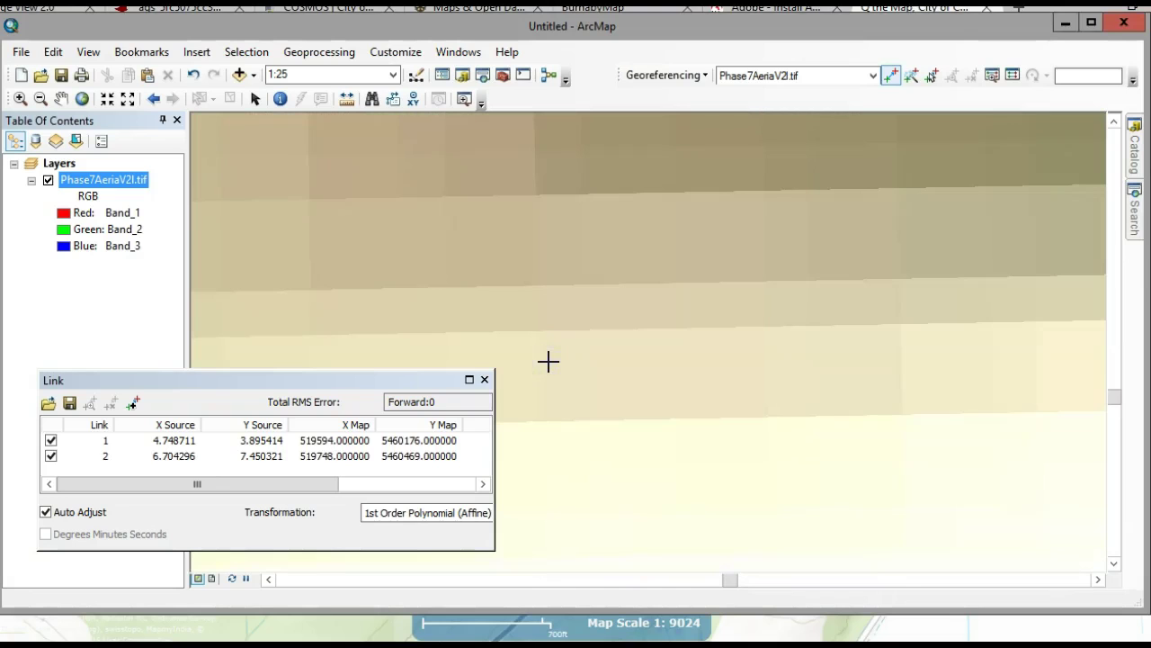
Step: Zoom to the Phase7AeriaV2l.tif layer, run Update Georeferencing, and close the Link table
right_click(118, 180)
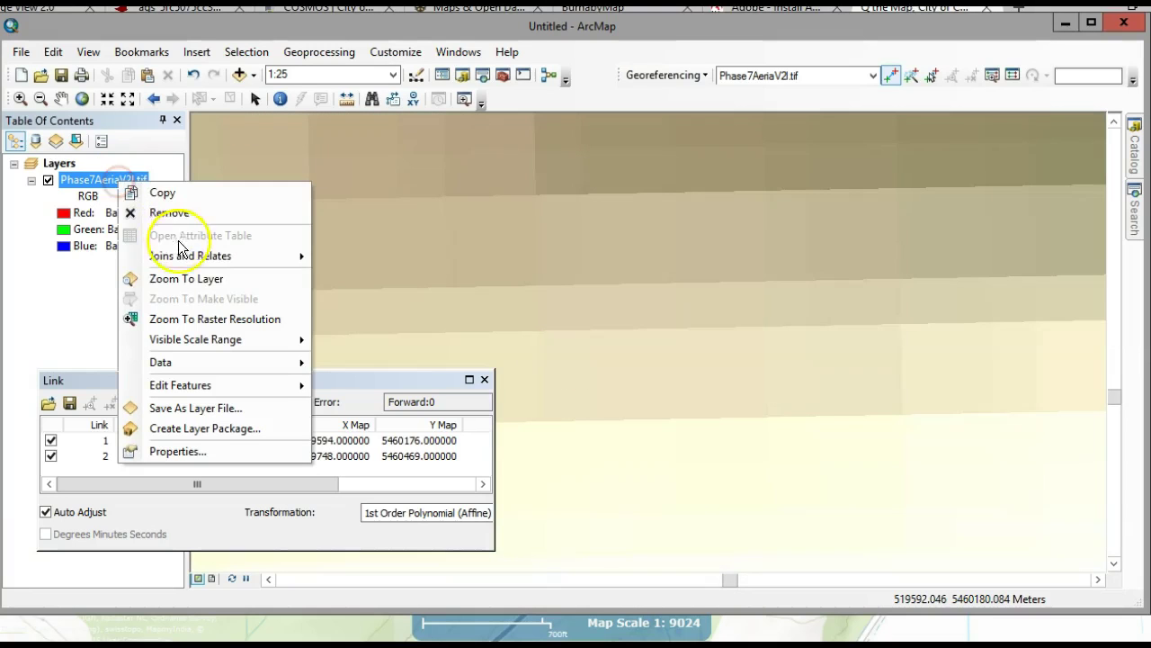
left_click(180, 279)
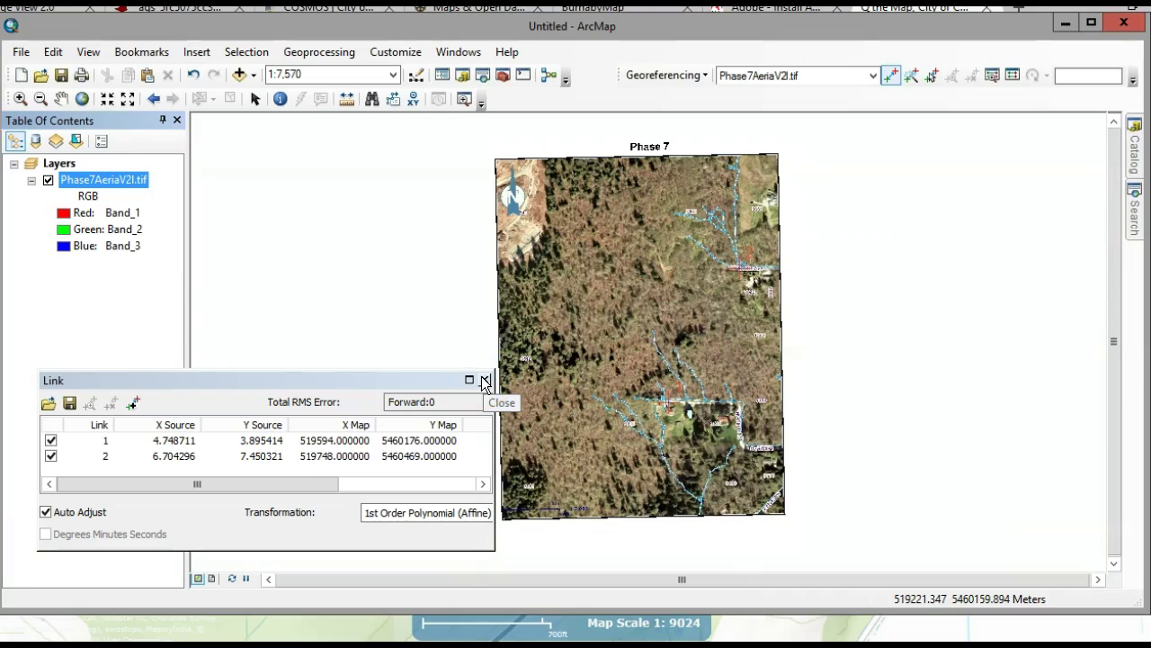
left_click(706, 76)
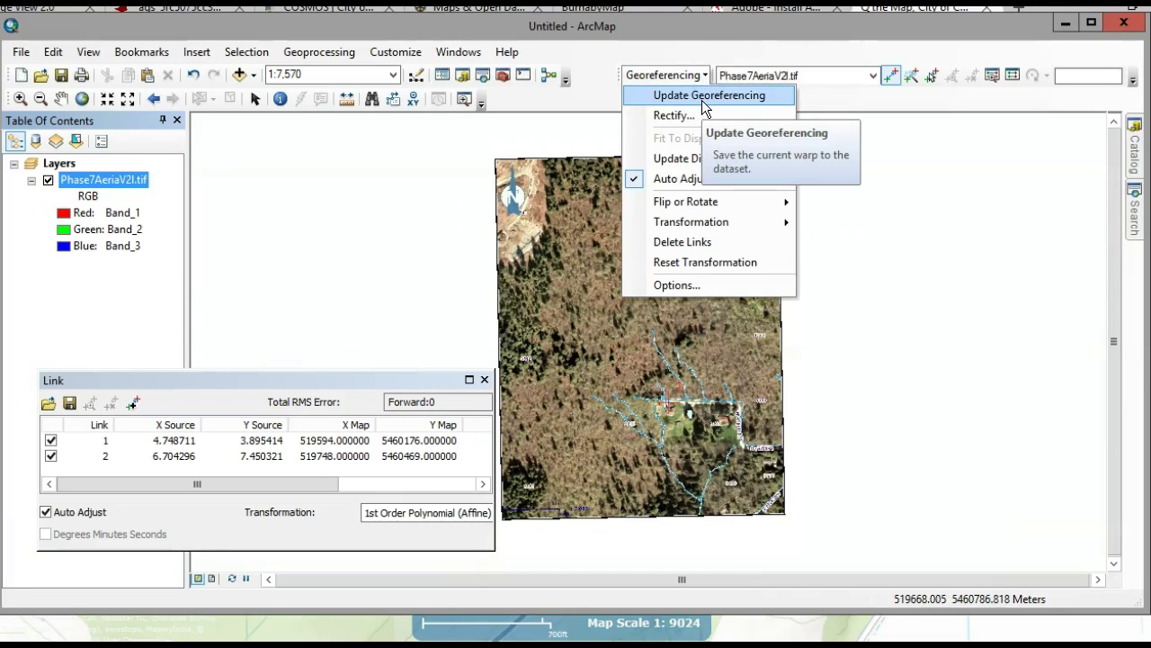
left_click(702, 95)
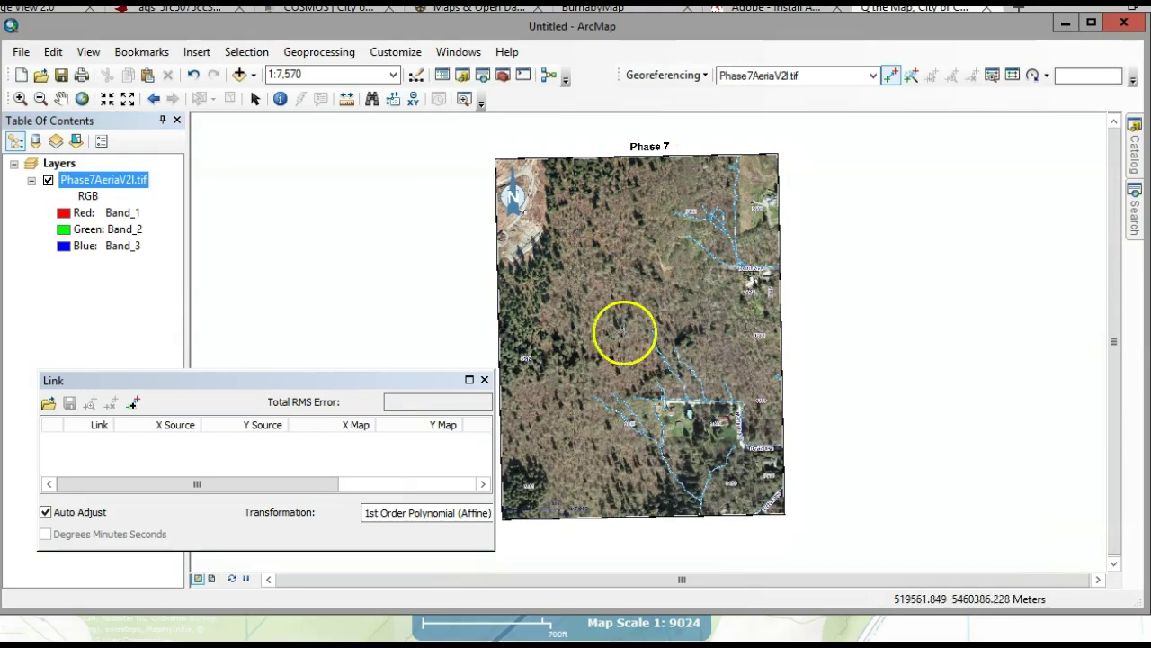
left_click(484, 379)
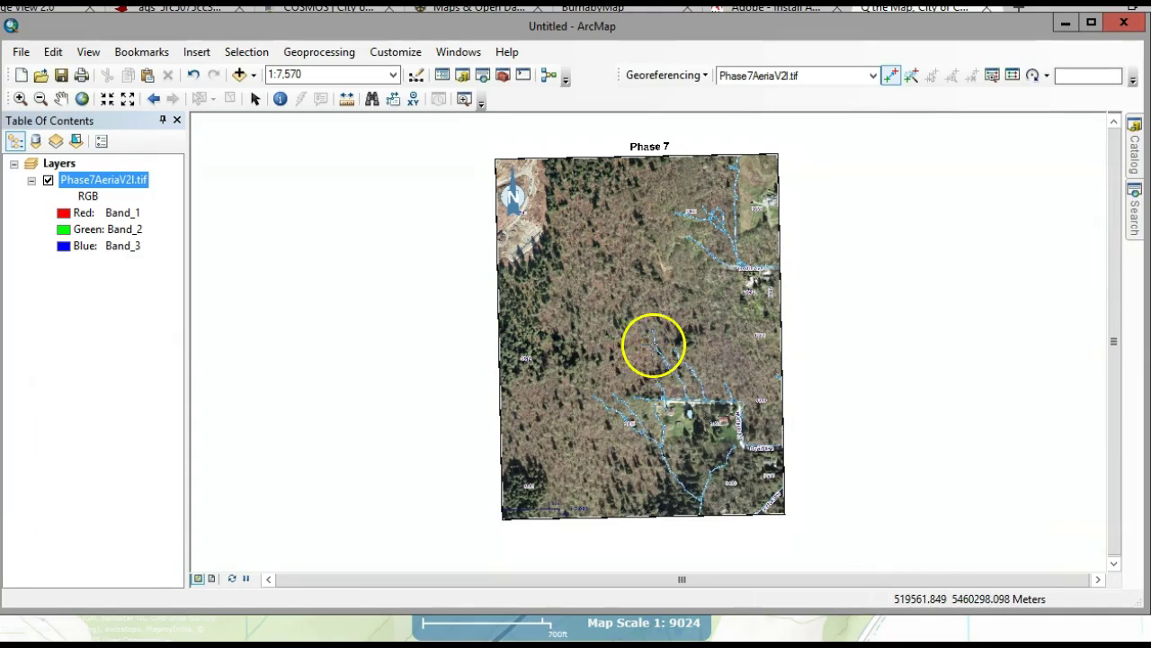
Step: Export the map as PDF 'Aerial Phase 7' with georeference information enabled under Advanced
left_click(23, 52)
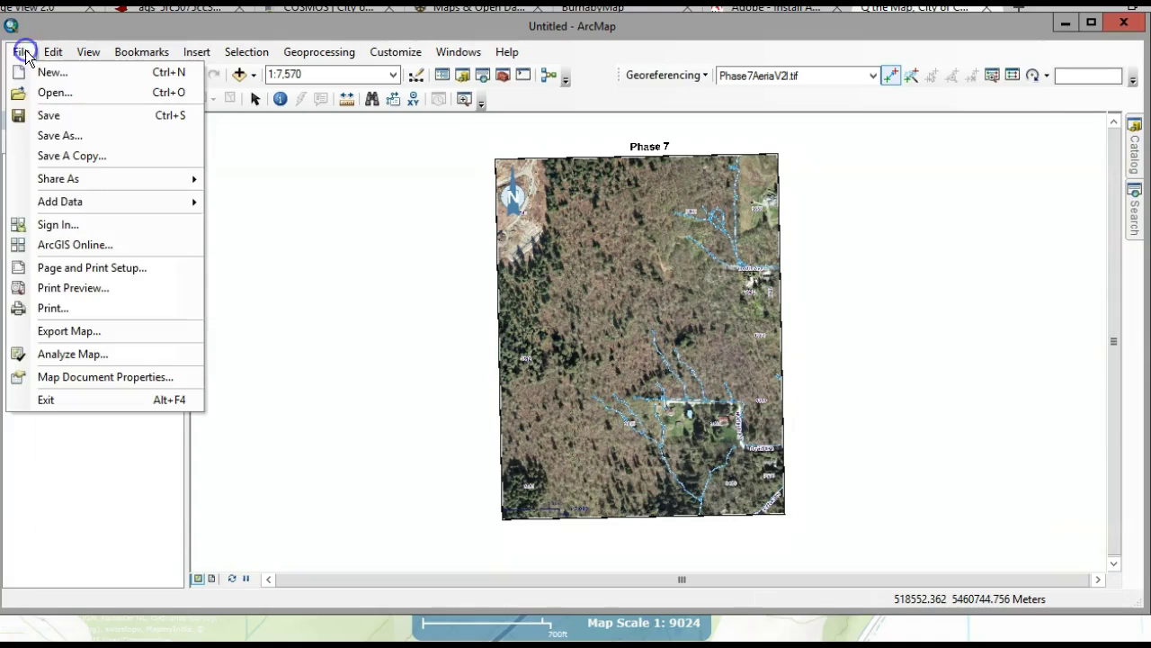
left_click(72, 330)
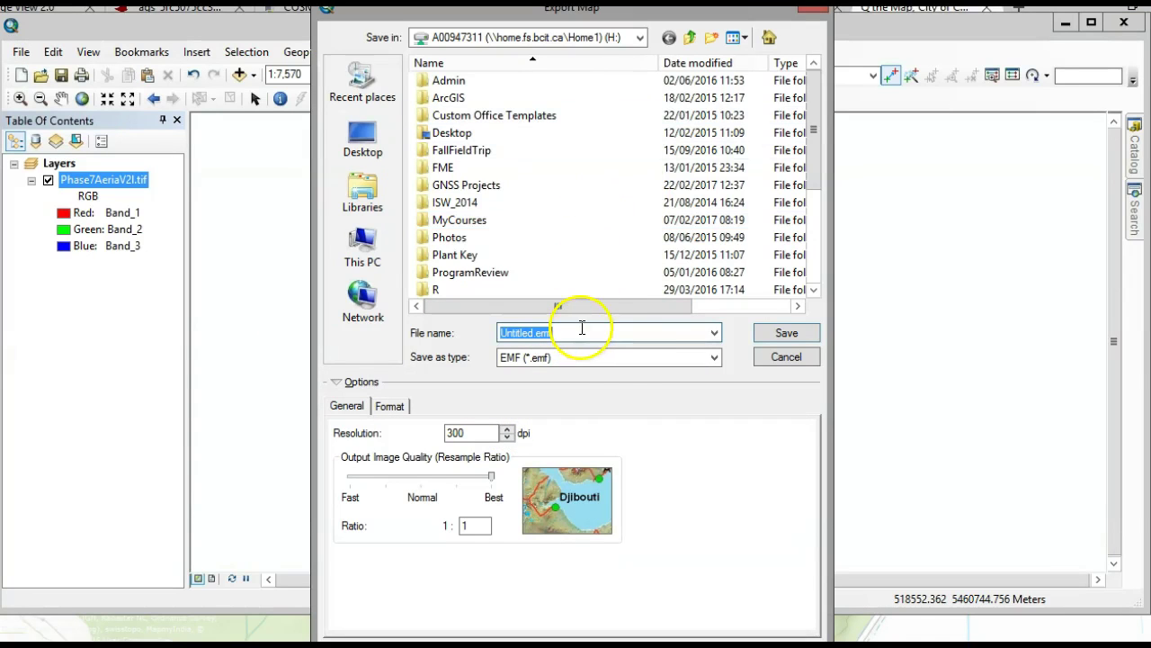
left_click(608, 359)
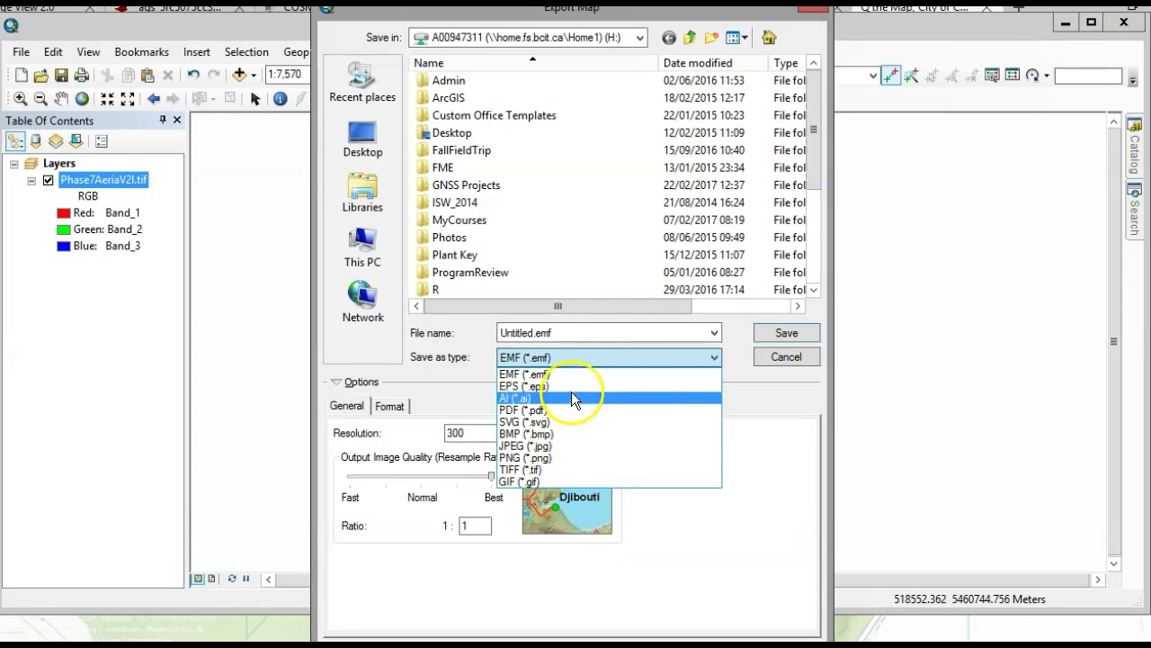
left_click(539, 410)
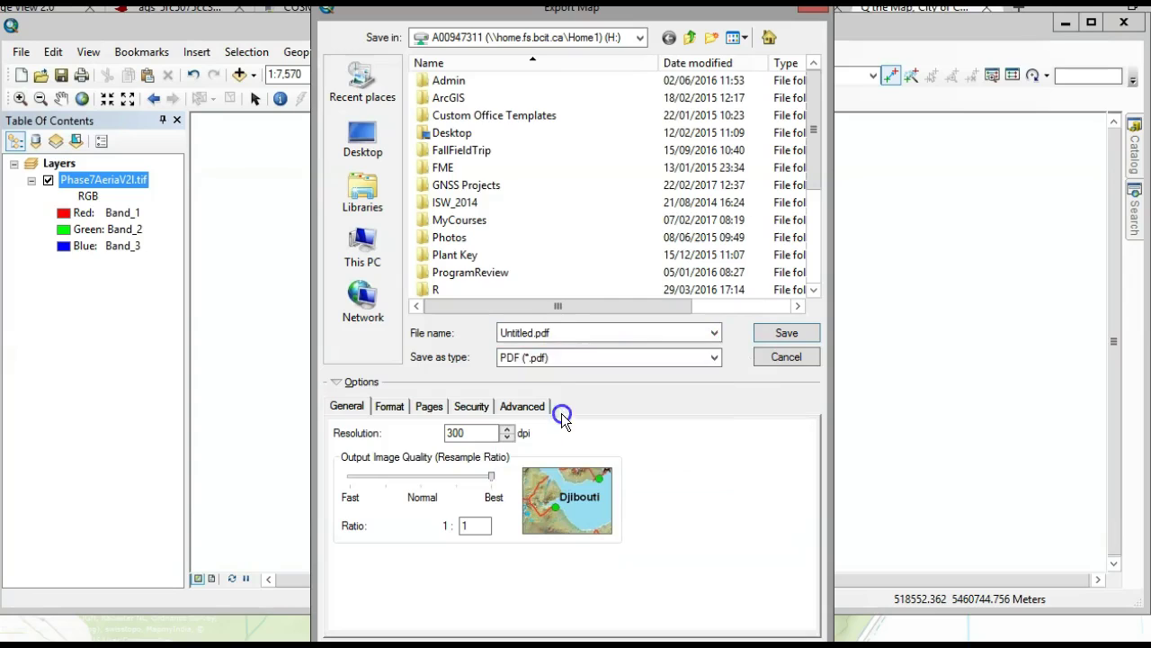
left_click(575, 331)
left_click_drag(576, 332, 489, 336)
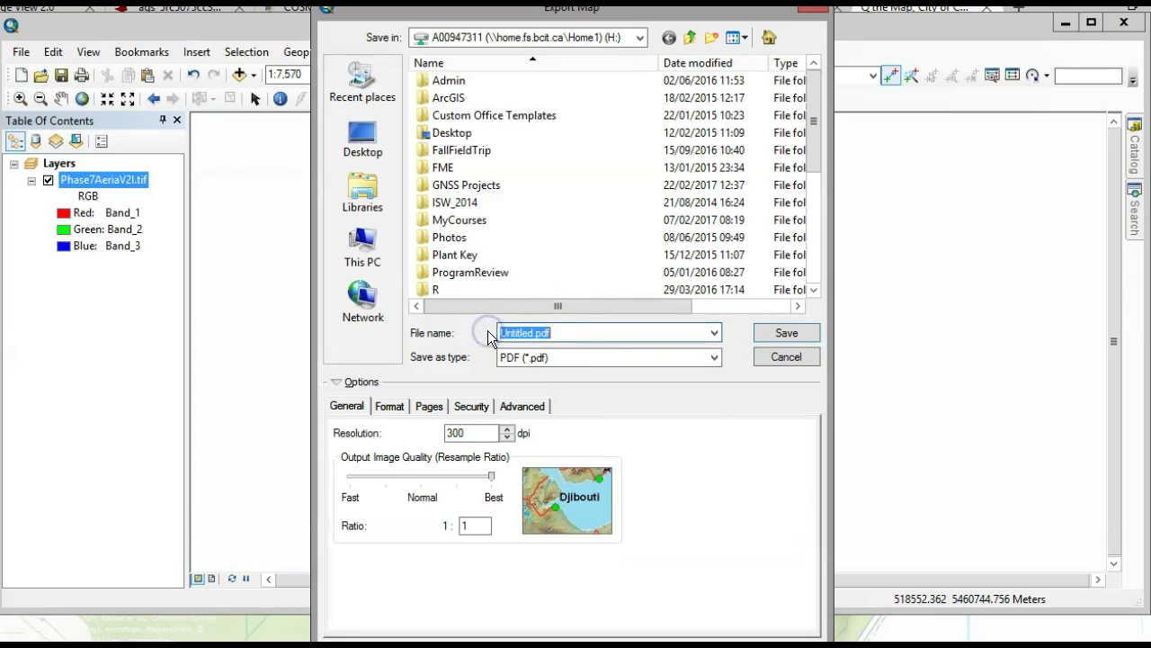
type("Aerial Phase 7")
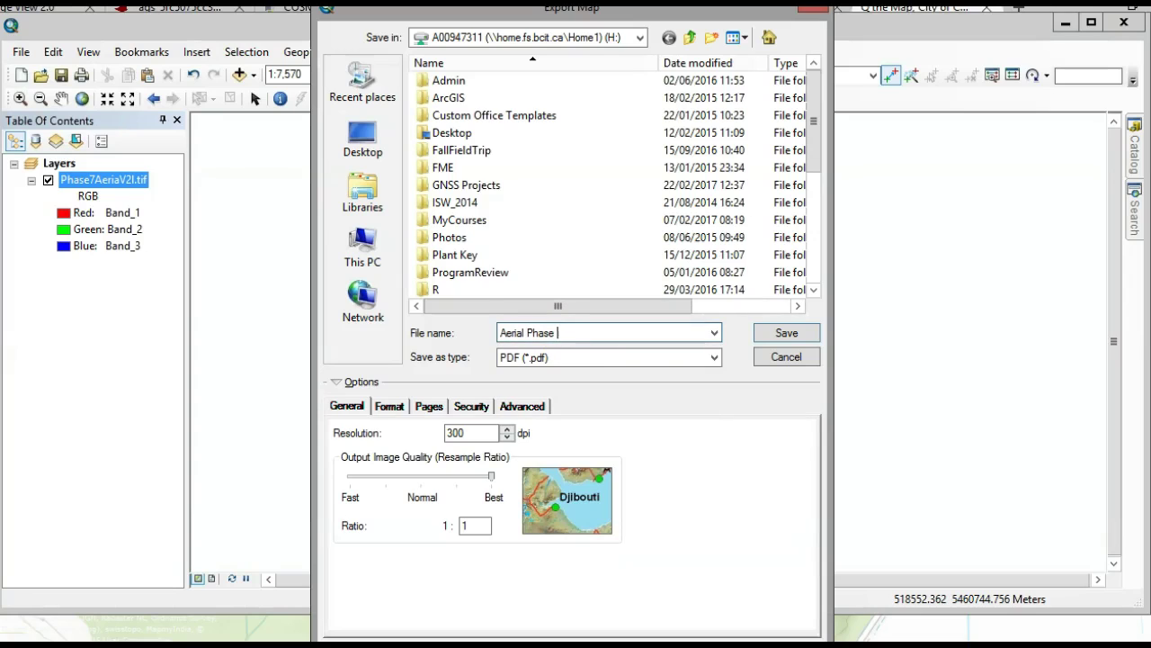
left_click(537, 411)
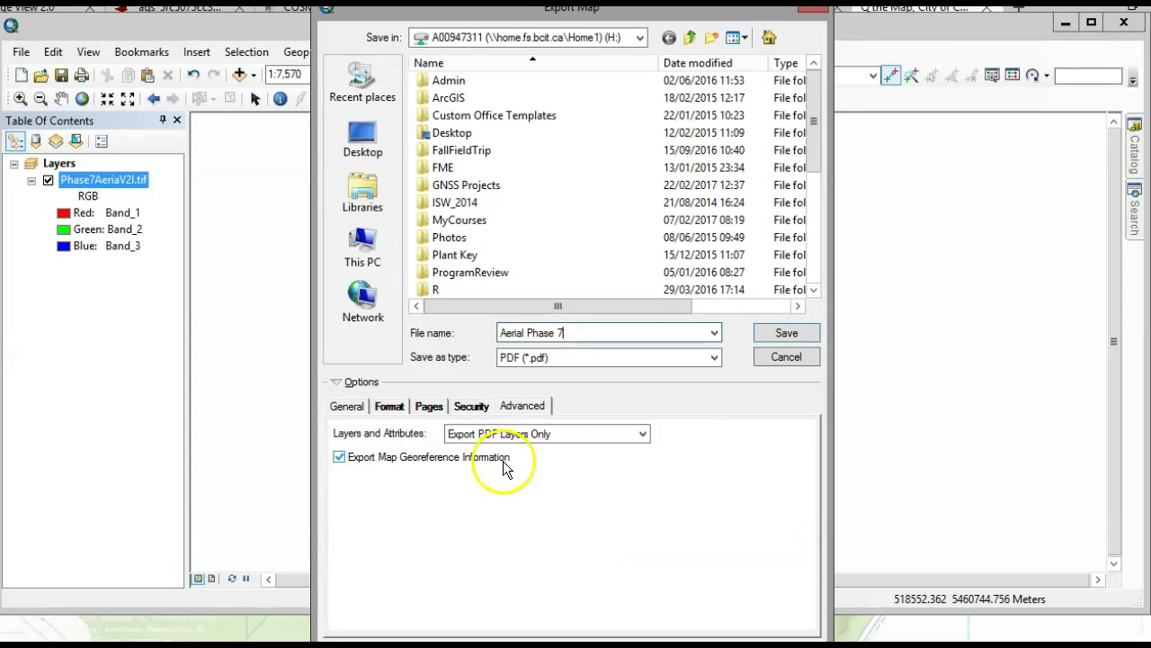
left_click(787, 333)
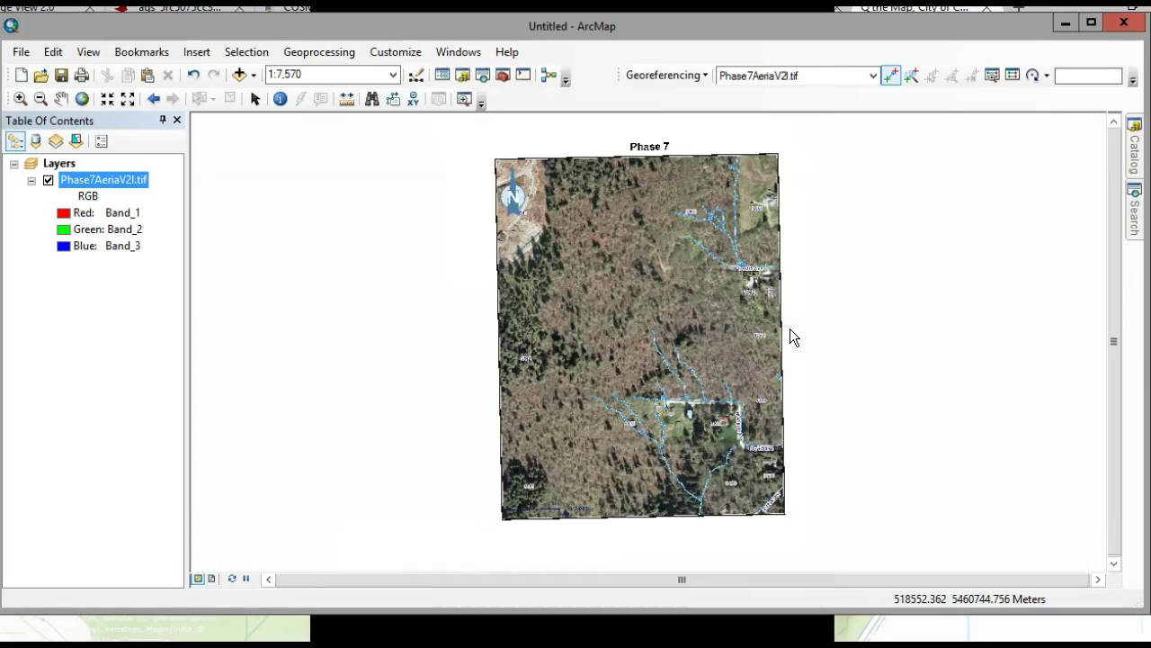